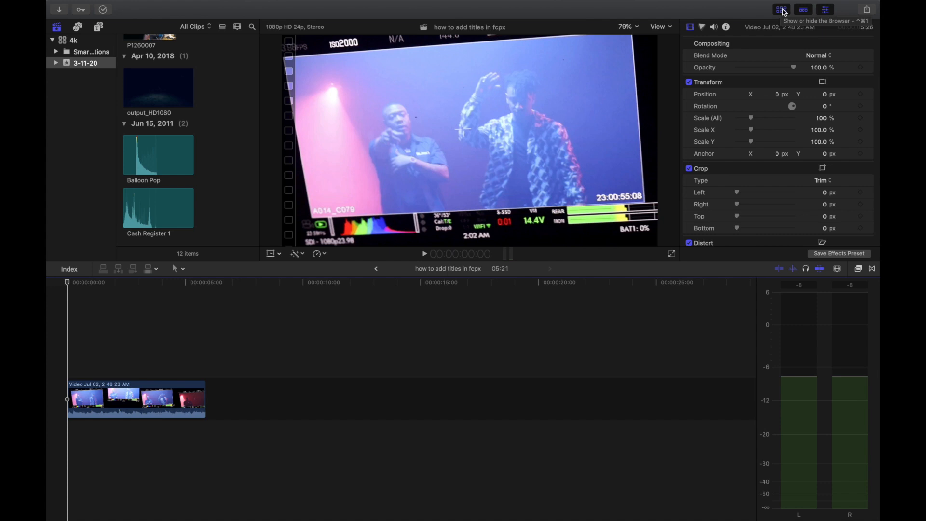
- Hide and restore the browser, and bring up the titles and generators library in it
{"action": "left_click", "coordinate": [782, 10]}
{"action": "left_click", "coordinate": [782, 10]}
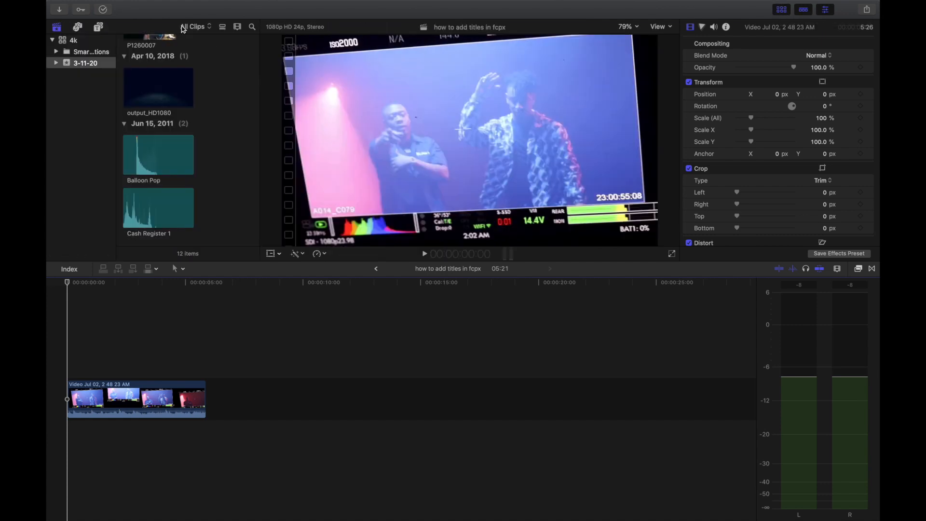
{"action": "left_click", "coordinate": [103, 30]}
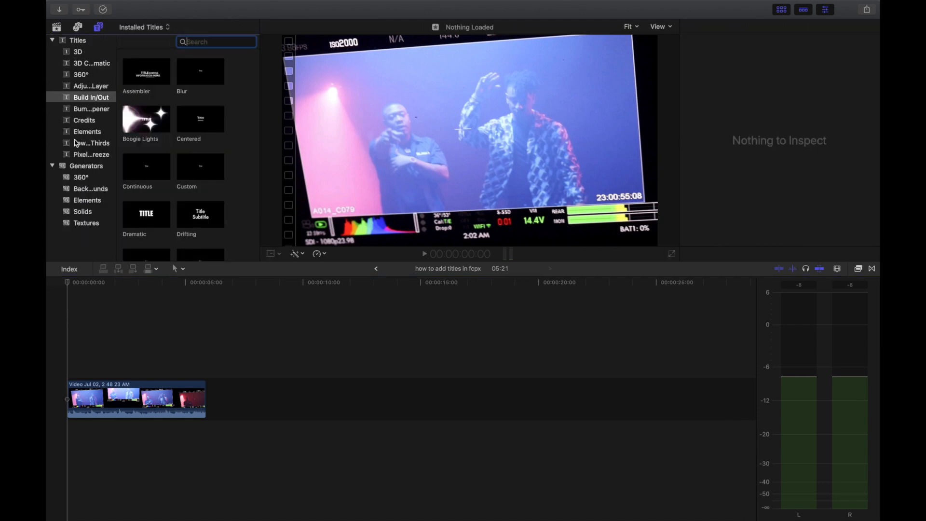
- Append the Atmosphere title from the 3D Cinematic category after the video clip and play it back
{"action": "left_click", "coordinate": [81, 54]}
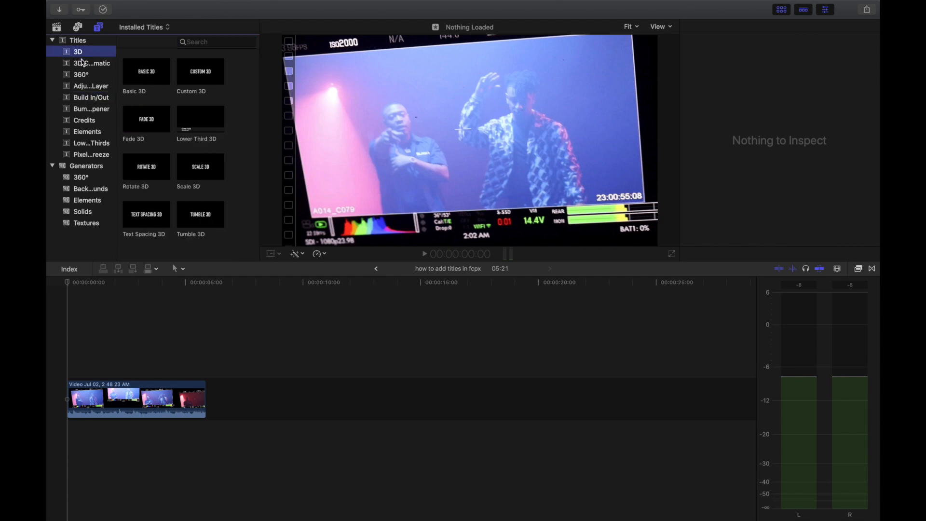
{"action": "left_click", "coordinate": [83, 63]}
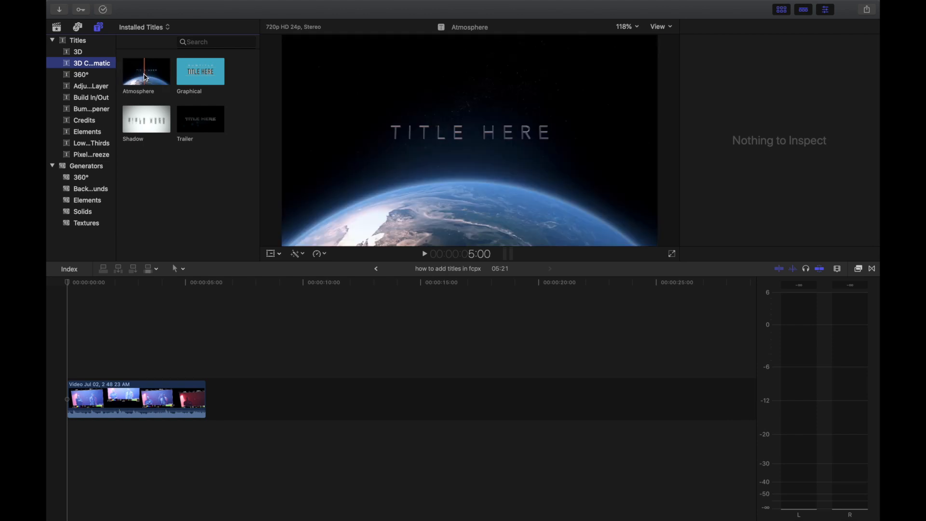
{"action": "left_click_drag", "start_coordinate": [143, 79], "coordinate": [231, 362]}
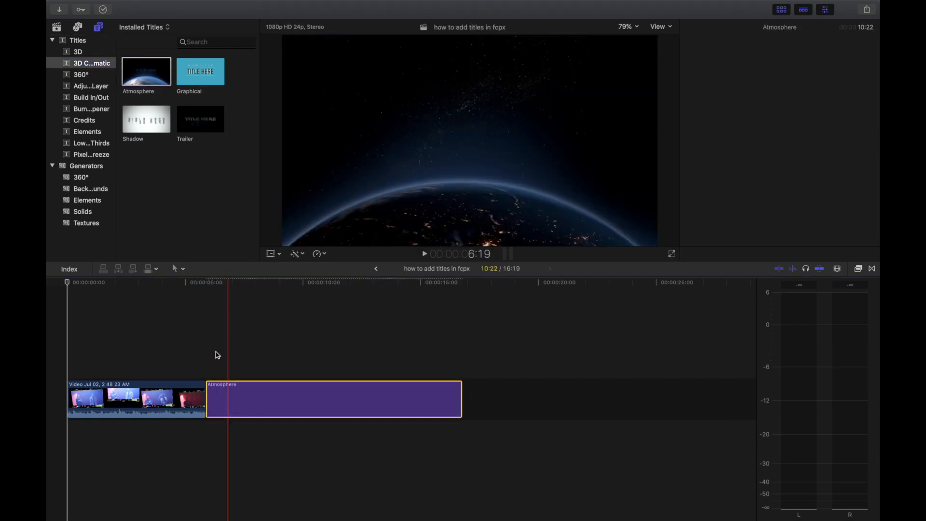
{"action": "left_click", "coordinate": [243, 352]}
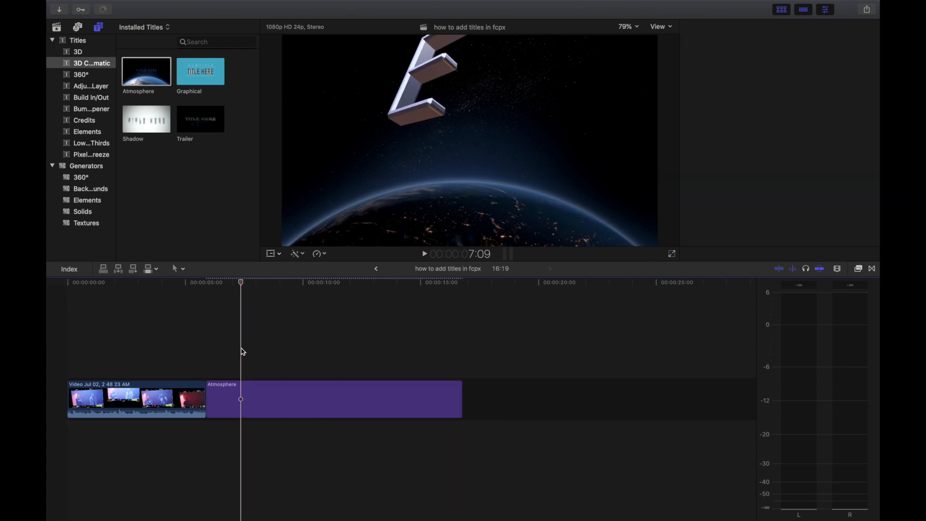
{"action": "key", "text": "space"}
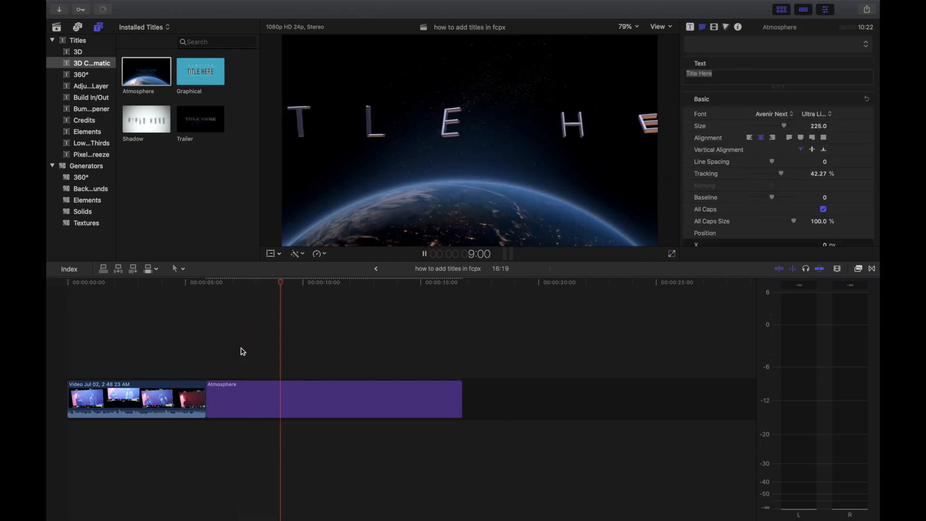
- Delete the Atmosphere title from the timeline
{"action": "left_click", "coordinate": [279, 399]}
{"action": "key", "text": "Delete"}
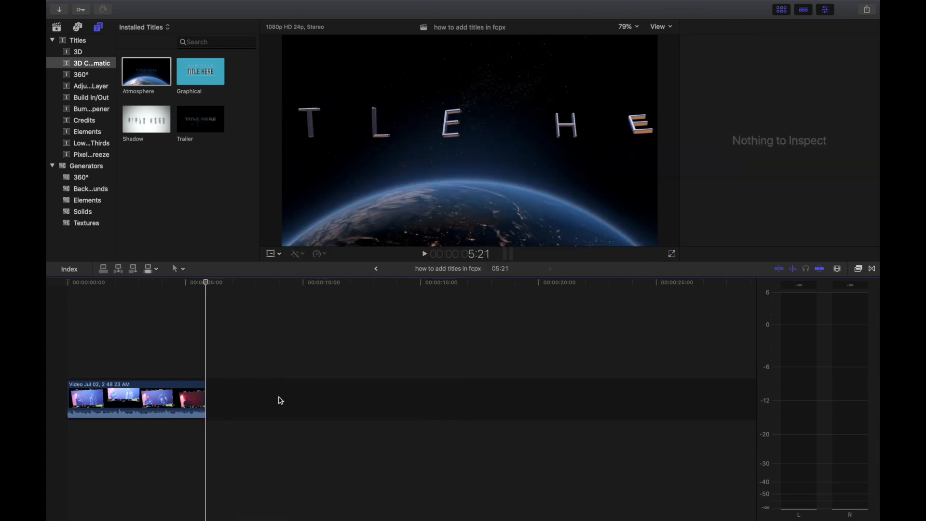
- Look through the title categories and the generator categories to compare the available presets
{"action": "left_click", "coordinate": [97, 154]}
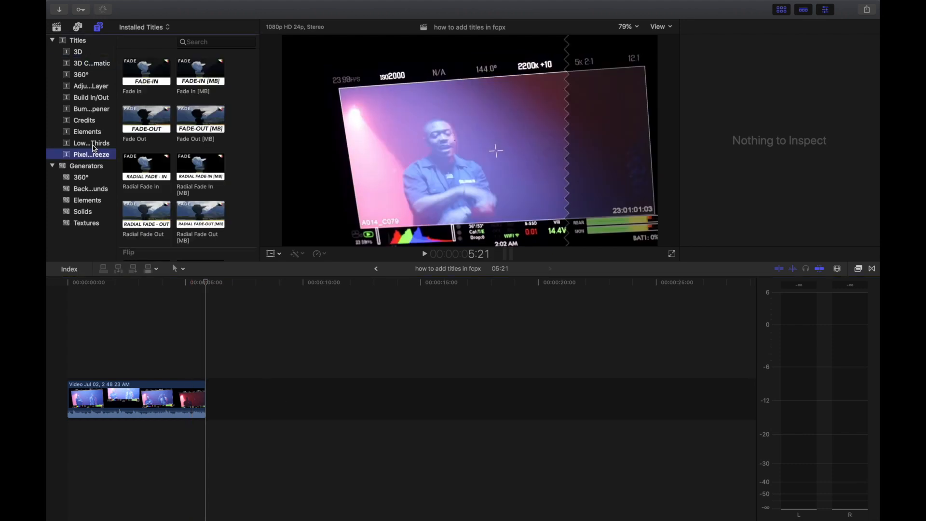
{"action": "left_click", "coordinate": [92, 144]}
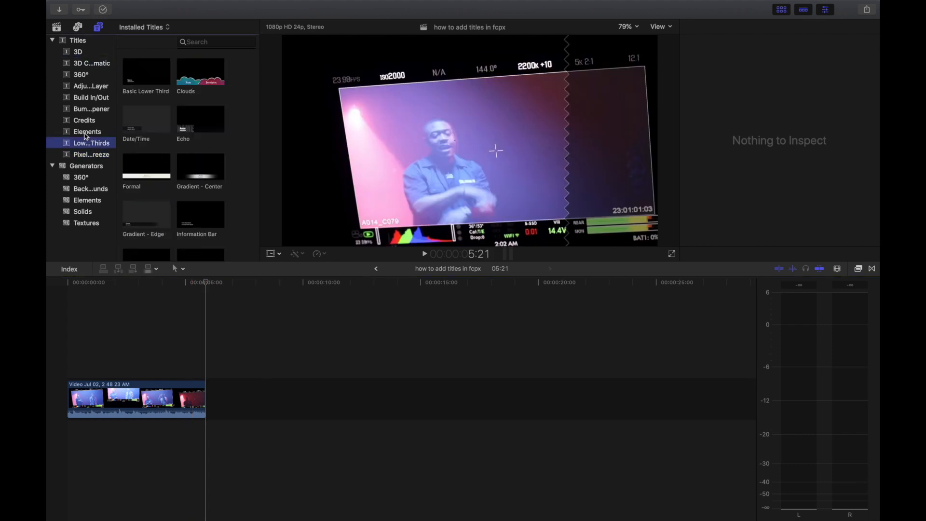
{"action": "left_click", "coordinate": [86, 130]}
{"action": "left_click", "coordinate": [85, 121]}
{"action": "left_click", "coordinate": [80, 179]}
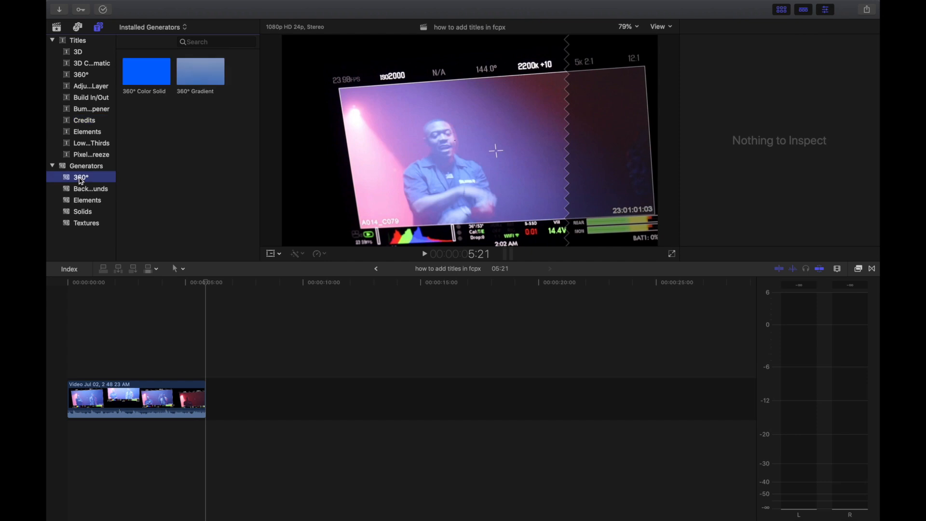
{"action": "left_click", "coordinate": [94, 190]}
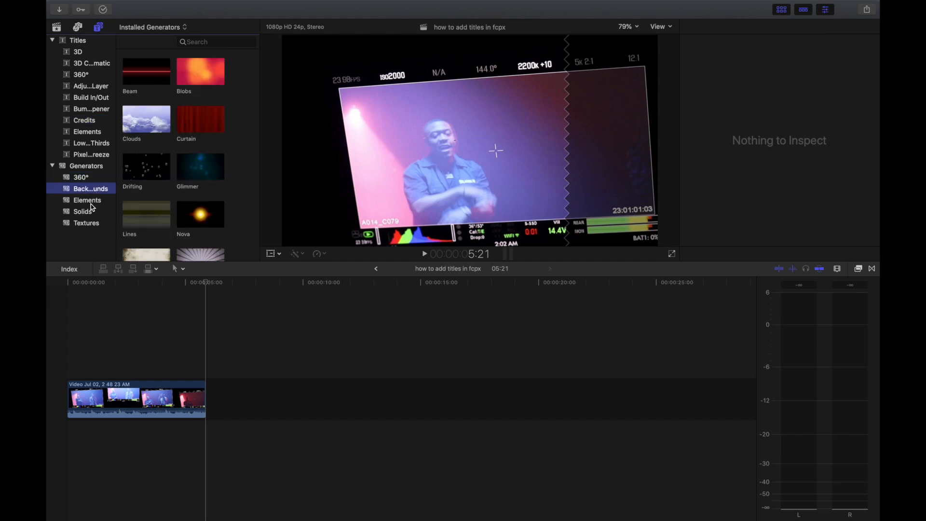
{"action": "left_click", "coordinate": [94, 201]}
{"action": "left_click", "coordinate": [101, 207]}
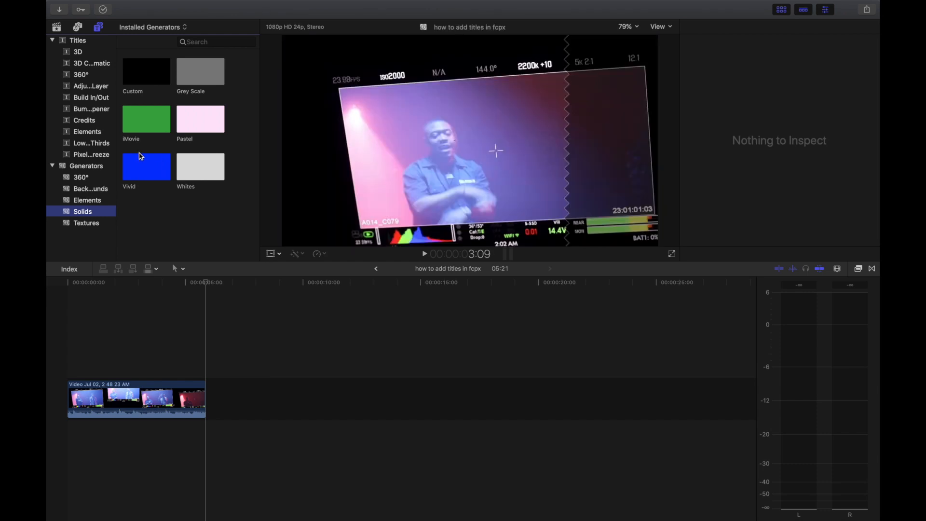
{"action": "left_click", "coordinate": [83, 224]}
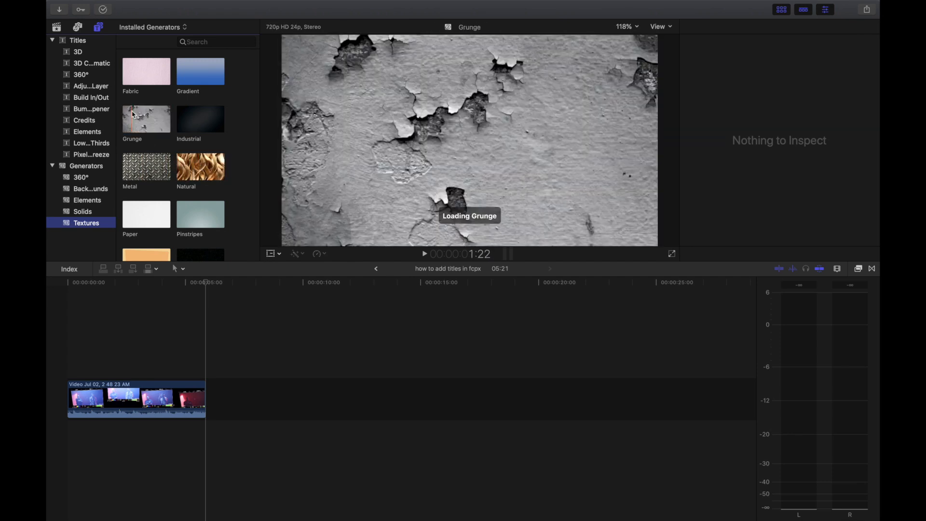
{"action": "left_click", "coordinate": [73, 52]}
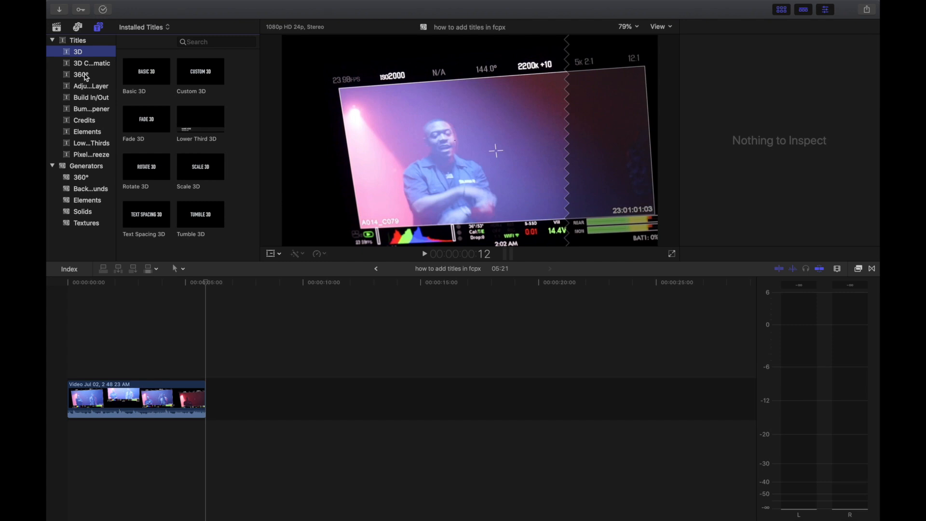
{"action": "left_click", "coordinate": [88, 87]}
{"action": "left_click", "coordinate": [87, 75]}
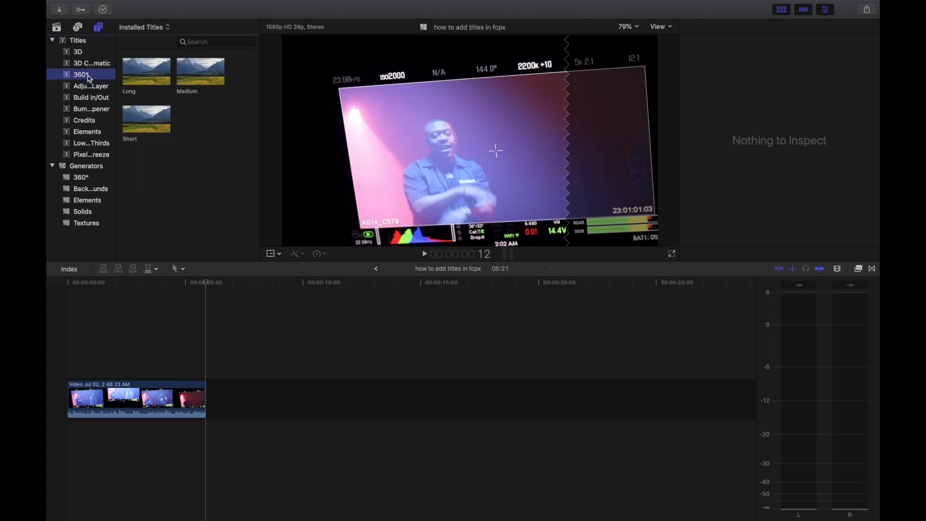
{"action": "left_click", "coordinate": [96, 64]}
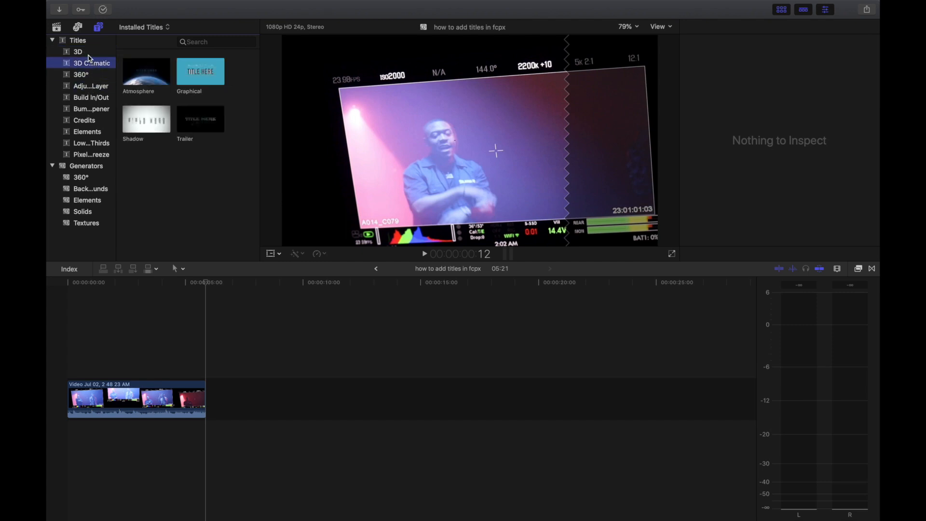
{"action": "left_click", "coordinate": [89, 55]}
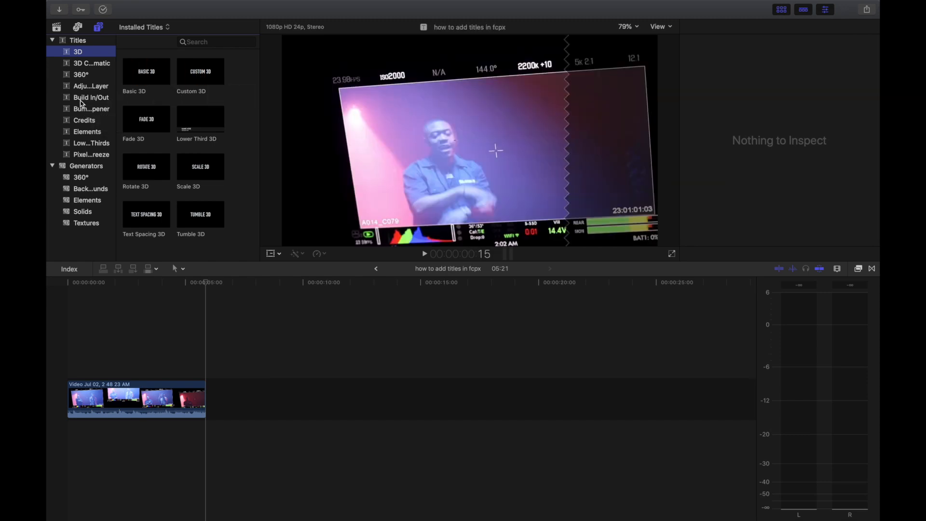
- Connect the Custom title from the Build In/Out category above the video clip, shortly after the clip's start
{"action": "left_click", "coordinate": [82, 99]}
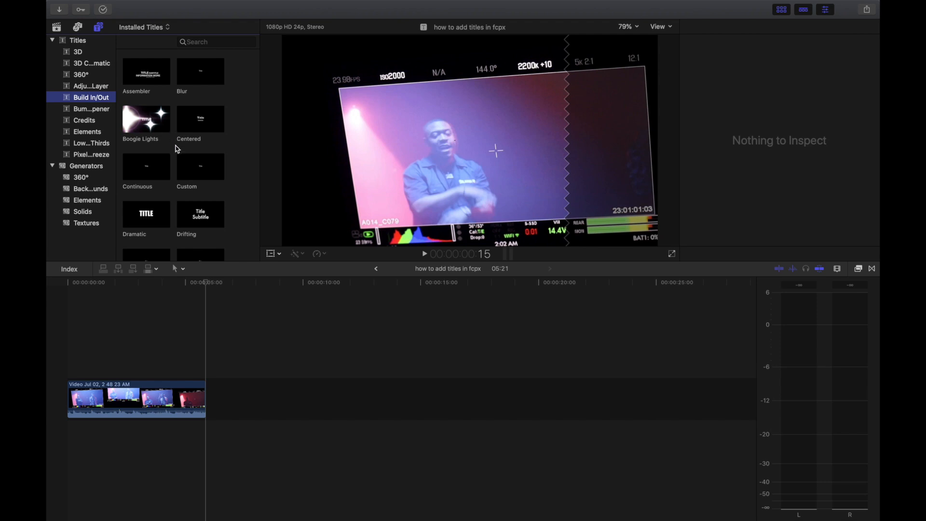
{"action": "scroll", "coordinate": [178, 149], "scroll_direction": "down", "scroll_amount": 1}
{"action": "left_click", "coordinate": [193, 153]}
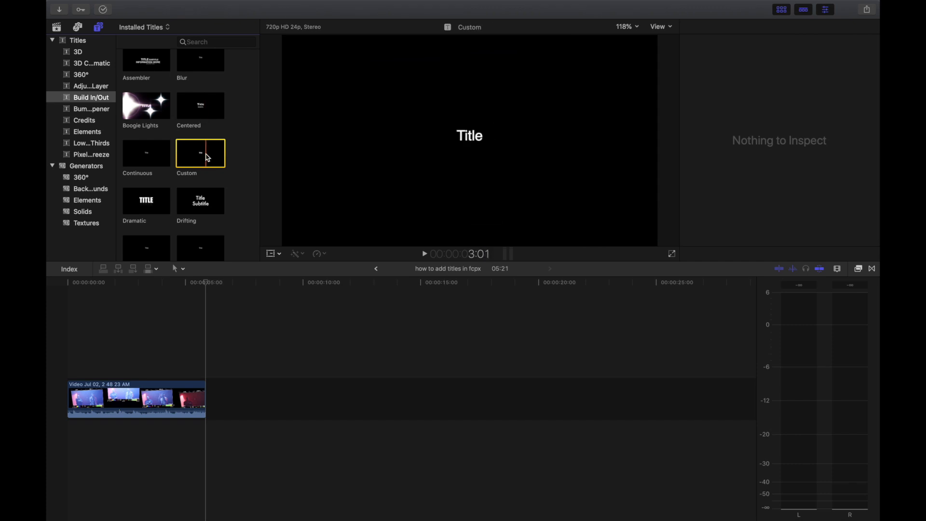
{"action": "left_click_drag", "start_coordinate": [207, 158], "coordinate": [85, 358]}
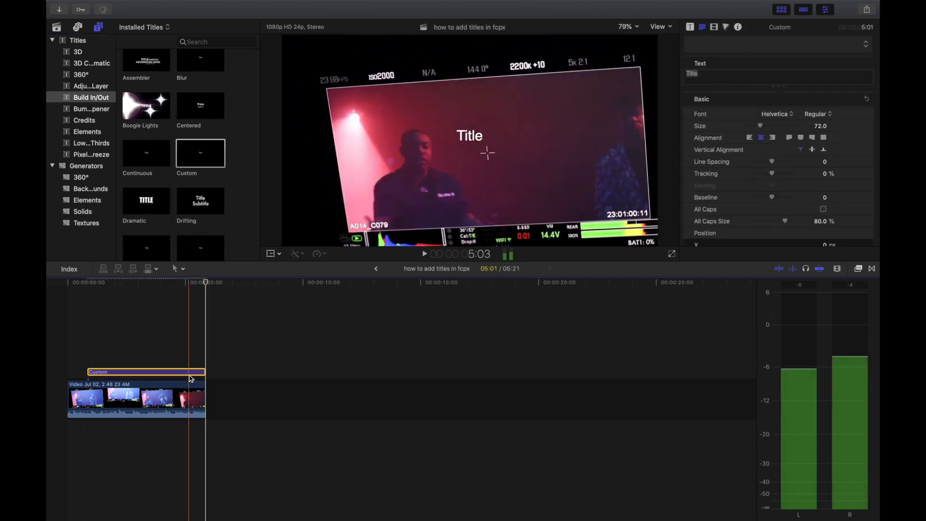
- Shorten the Custom title to a duration of 3:14 by trimming its end, and play it back over the clip
{"action": "left_click", "coordinate": [205, 371]}
{"action": "left_click_drag", "start_coordinate": [205, 371], "coordinate": [169, 371]}
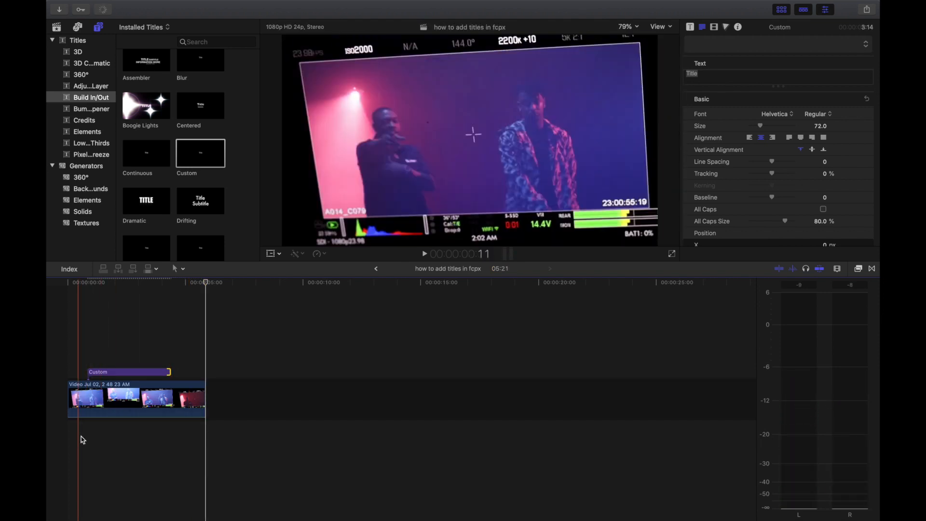
{"action": "left_click", "coordinate": [85, 368]}
{"action": "key", "text": "space"}
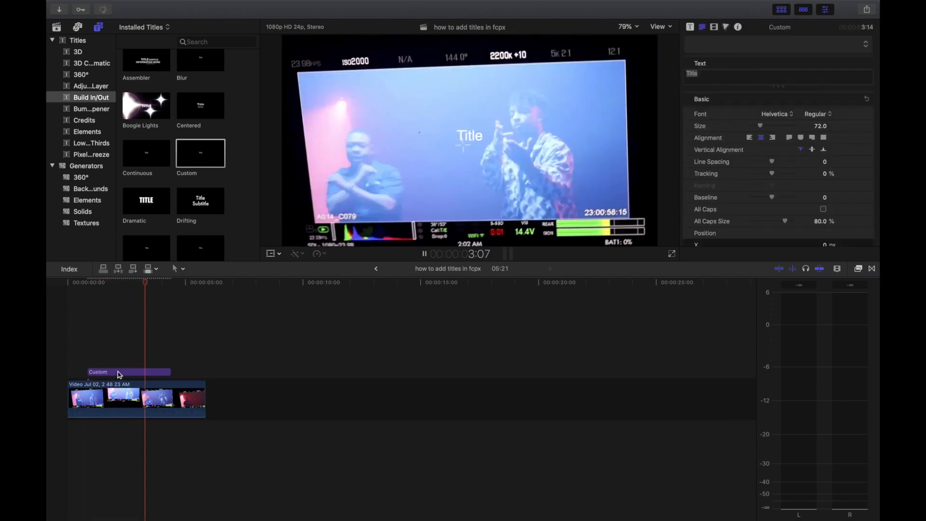
{"action": "key", "text": "space"}
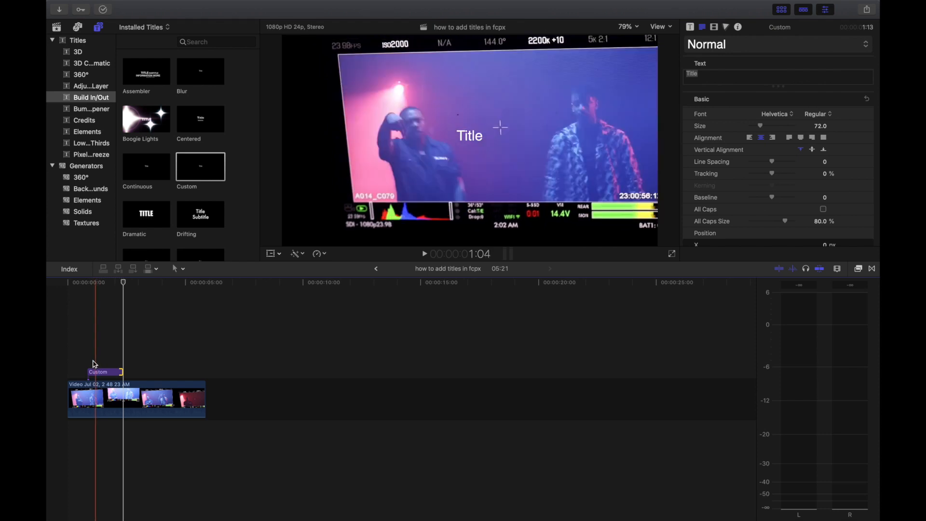
- Play back the shortened Custom title from its start to check when it appears and disappears over the video
{"action": "left_click", "coordinate": [95, 365]}
{"action": "left_click", "coordinate": [95, 371]}
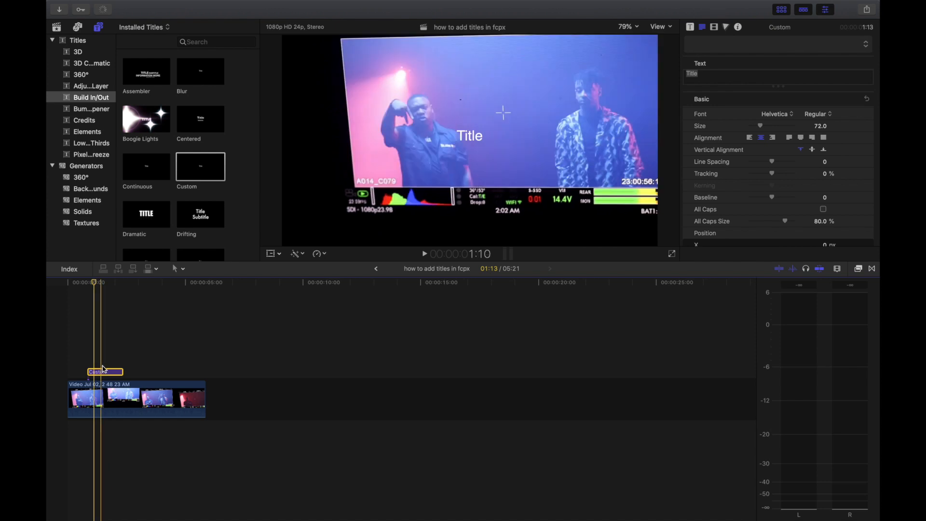
{"action": "left_click", "coordinate": [90, 365]}
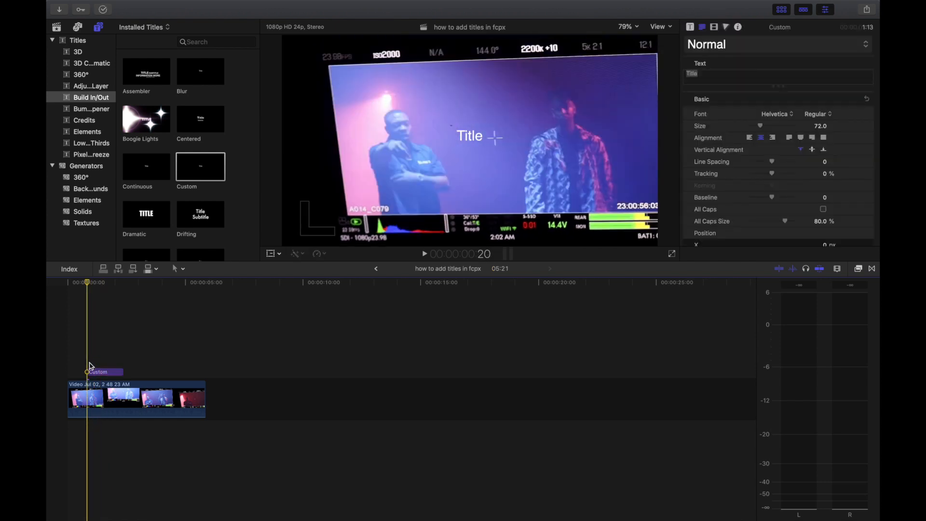
{"action": "key", "text": "space"}
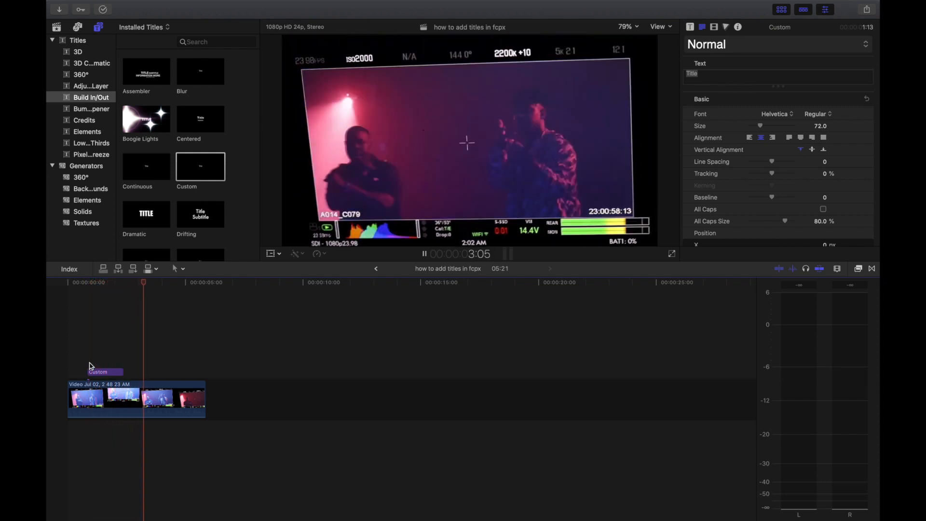
{"action": "left_click", "coordinate": [89, 366]}
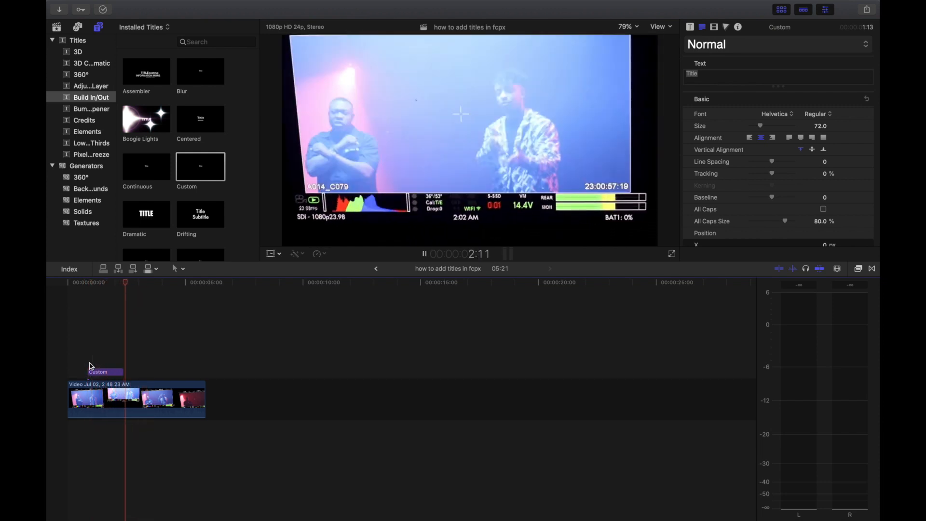
{"action": "key", "text": "space"}
- Move the Custom title beneath the video clip and back above it to compare how the layer order affects it
{"action": "left_click", "coordinate": [102, 364]}
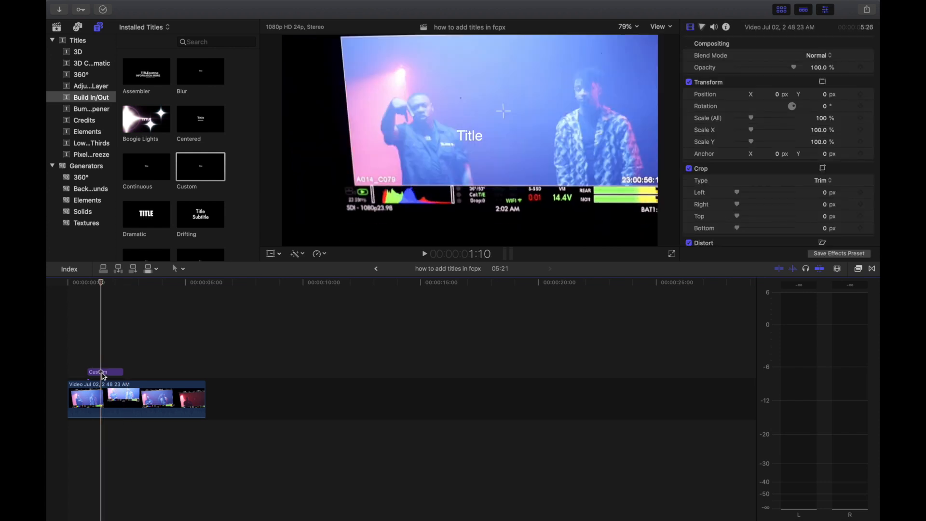
{"action": "left_click", "coordinate": [103, 372]}
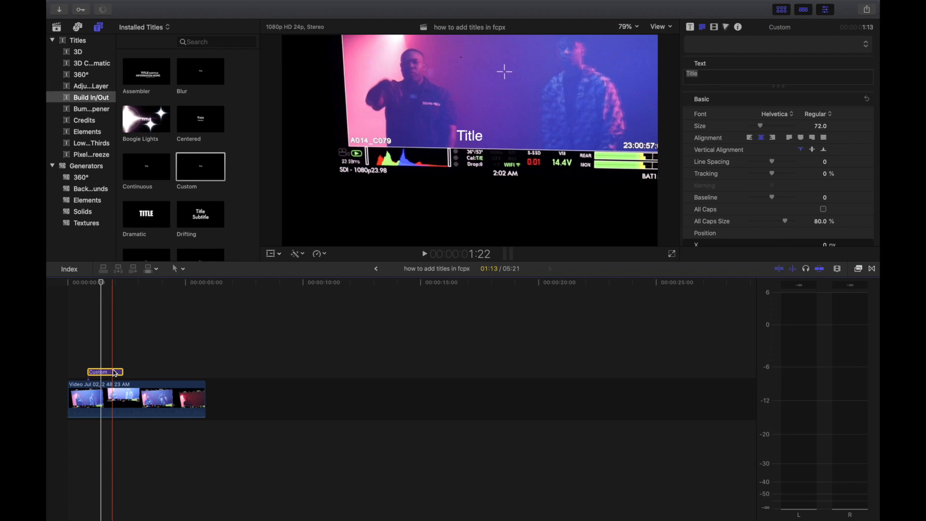
{"action": "left_click_drag", "start_coordinate": [114, 374], "coordinate": [107, 427]}
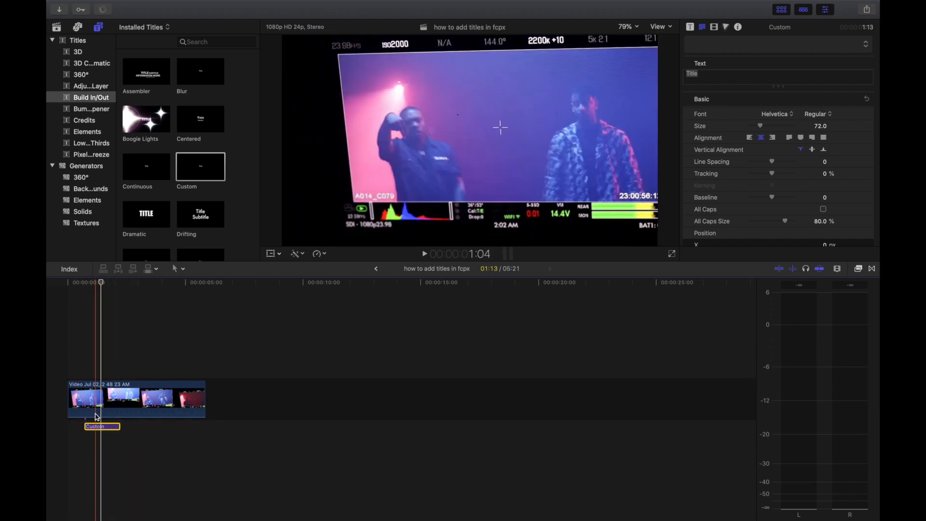
{"action": "left_click_drag", "start_coordinate": [96, 417], "coordinate": [87, 357]}
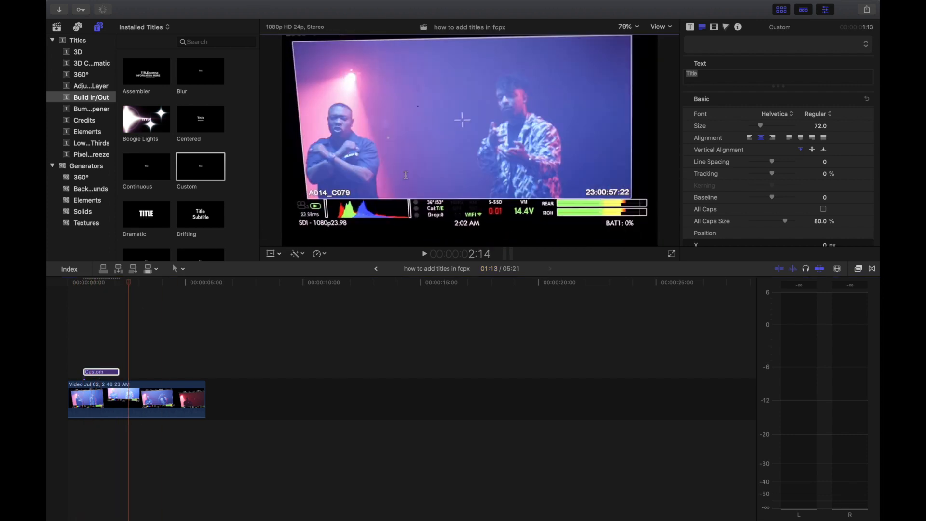
- Change the Custom title's text to "whatever" in the viewer, and replace that wording with "jhdhjdjdhdhshj"
{"action": "left_click", "coordinate": [97, 371]}
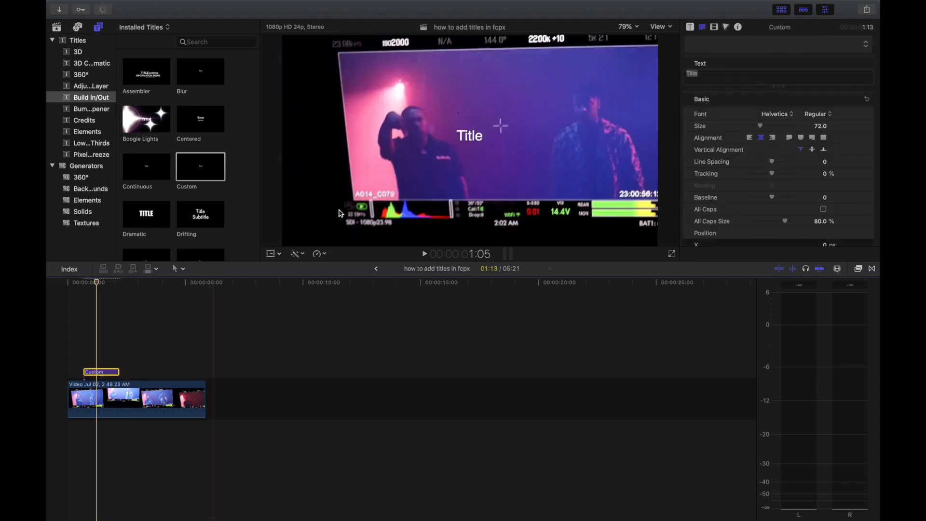
{"action": "left_click", "coordinate": [472, 140]}
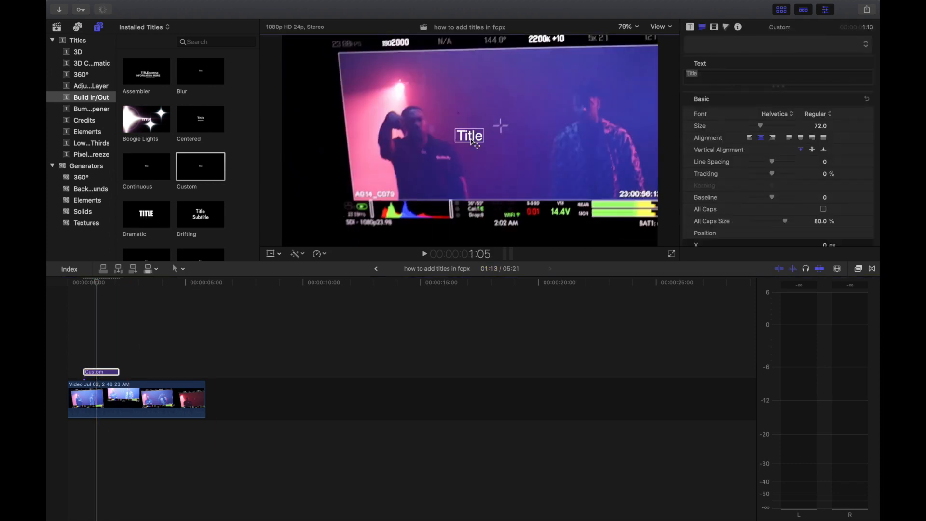
{"action": "double_click", "coordinate": [470, 139]}
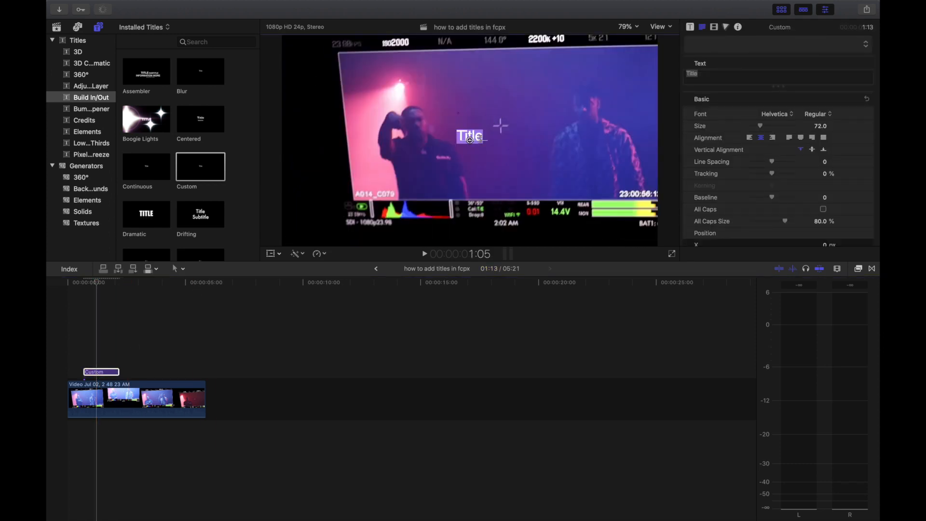
{"action": "type", "text": "whatever"}
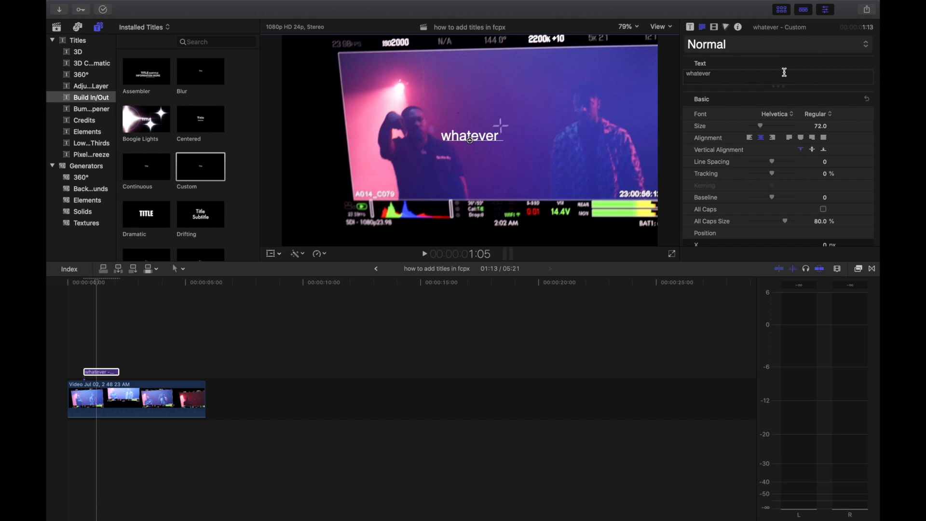
{"action": "key", "text": "super+a"}
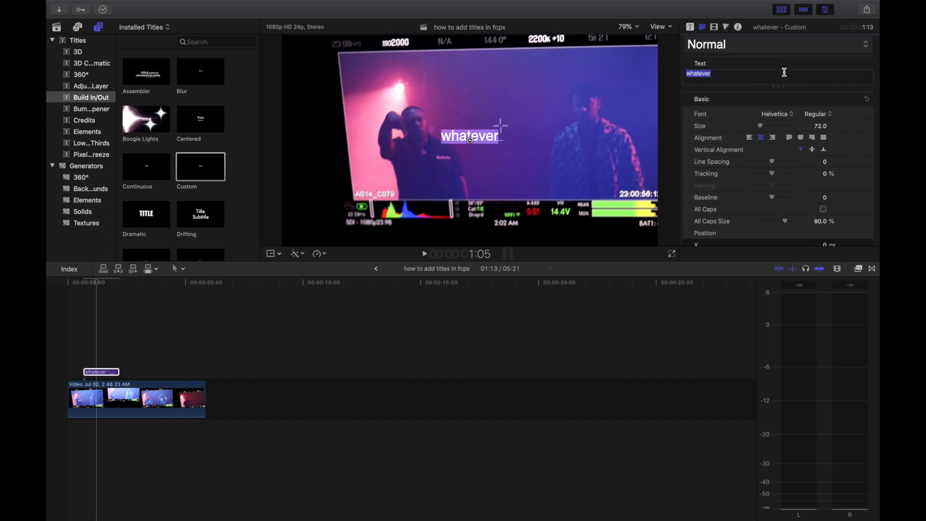
{"action": "type", "text": "jhdhjdjdhdhshj"}
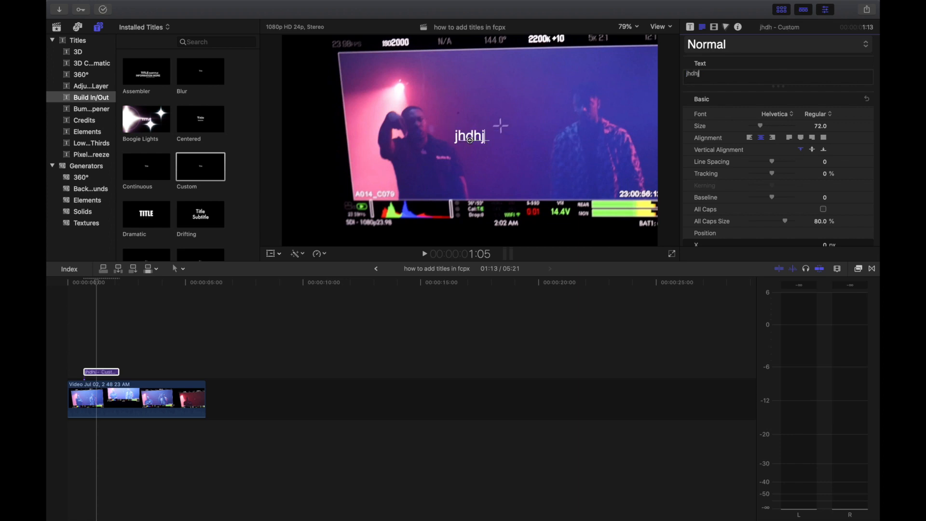
- Set the title's font to Strenuous
{"action": "left_click", "coordinate": [789, 118]}
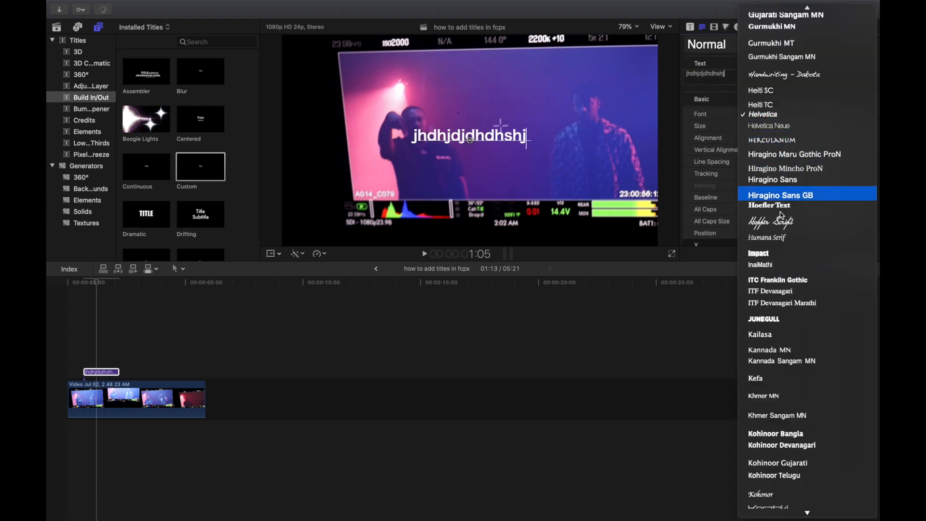
{"action": "scroll", "coordinate": [781, 322], "scroll_direction": "down", "scroll_amount": 10}
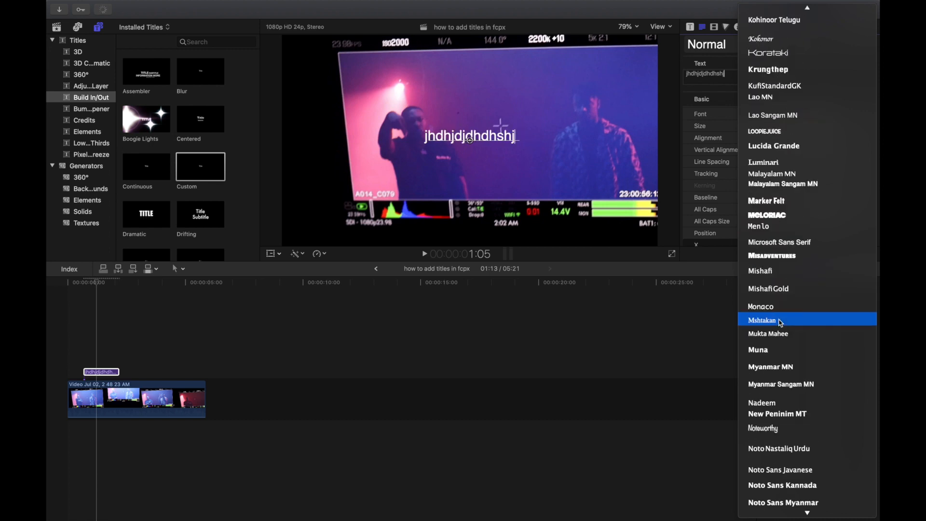
{"action": "scroll", "coordinate": [781, 322], "scroll_direction": "down", "scroll_amount": 7}
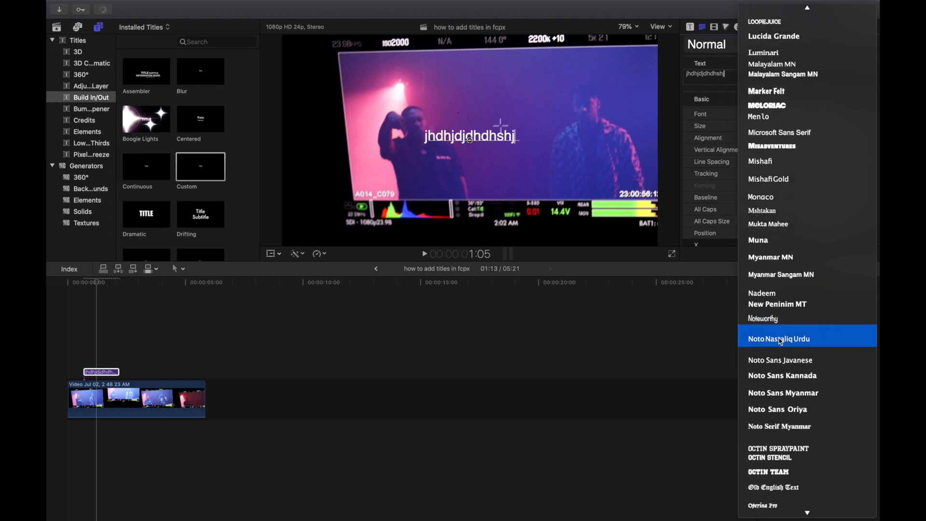
{"action": "scroll", "coordinate": [781, 341], "scroll_direction": "down", "scroll_amount": 10}
{"action": "scroll", "coordinate": [781, 341], "scroll_direction": "down", "scroll_amount": 15}
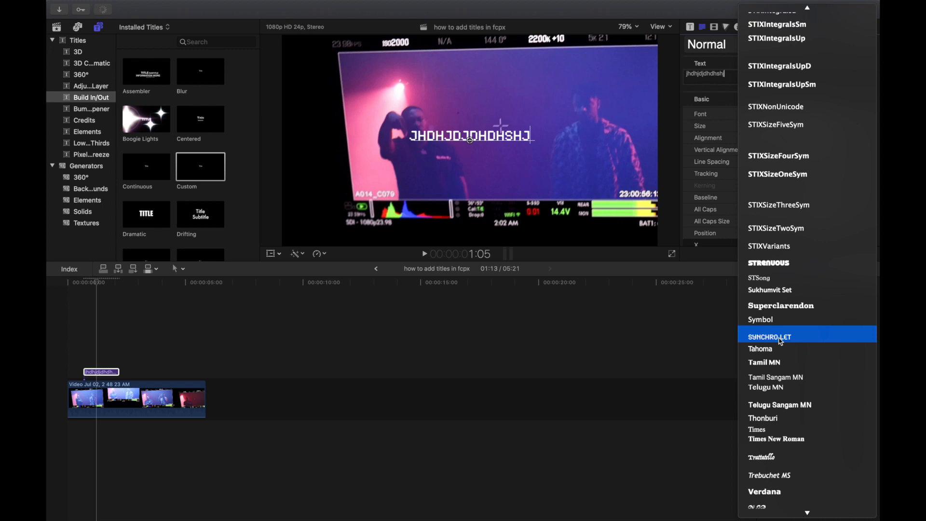
{"action": "scroll", "coordinate": [781, 341], "scroll_direction": "down", "scroll_amount": 5}
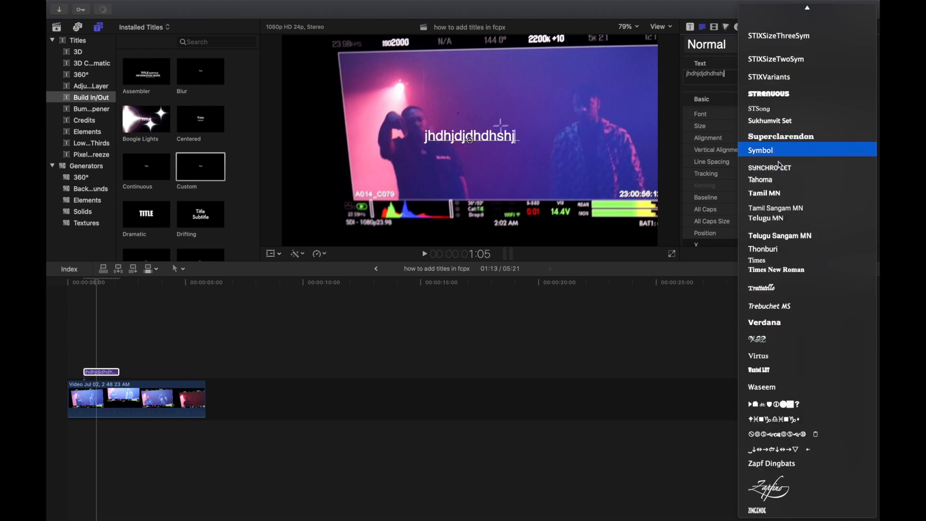
{"action": "left_click", "coordinate": [792, 95]}
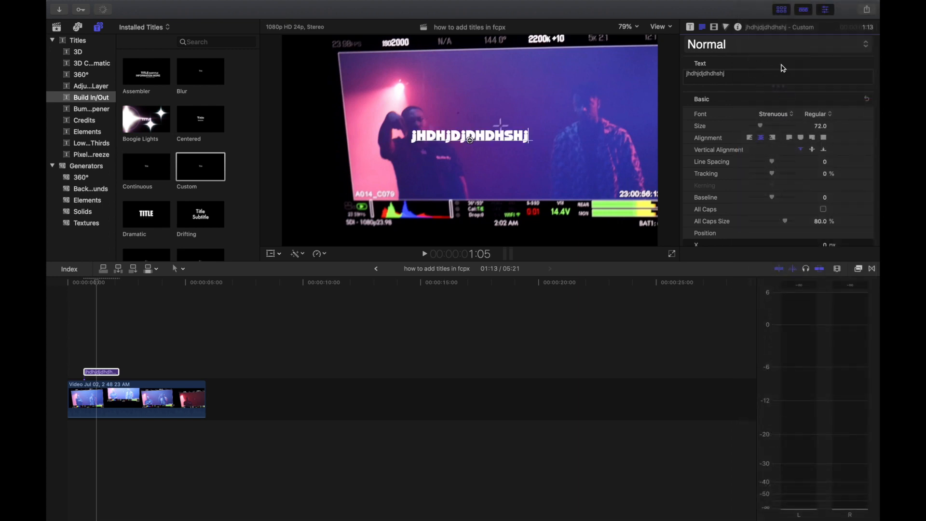
- Change the title's font to STSong
{"action": "left_click", "coordinate": [810, 115]}
{"action": "left_click", "coordinate": [794, 117]}
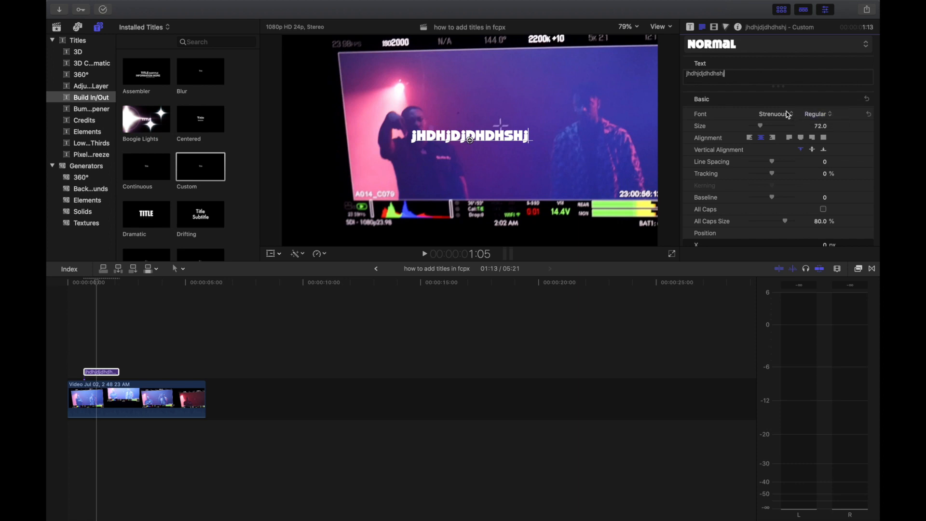
{"action": "left_click", "coordinate": [786, 114]}
{"action": "left_click", "coordinate": [791, 138]}
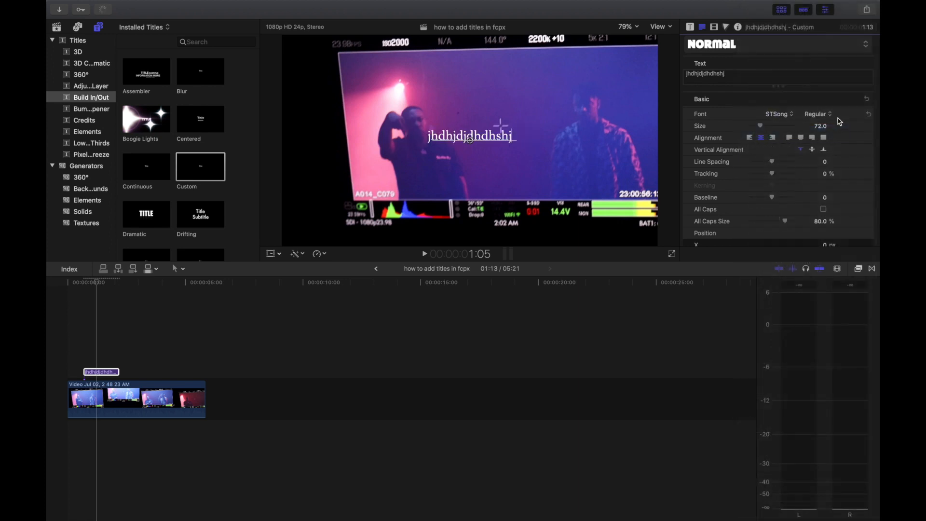
- Set the title's font to STIXSizeTwoSym with the Bold style
{"action": "left_click", "coordinate": [826, 116]}
{"action": "left_click", "coordinate": [798, 118]}
{"action": "left_click", "coordinate": [790, 118]}
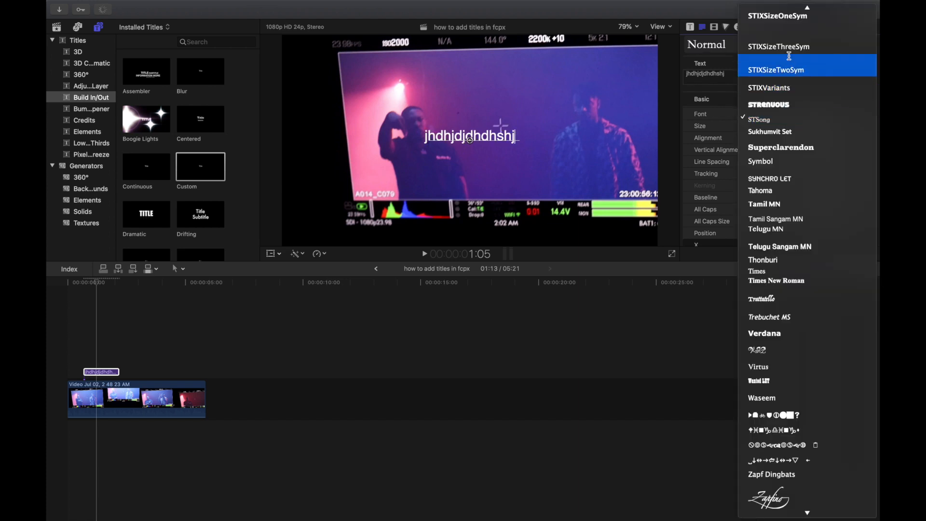
{"action": "left_click", "coordinate": [789, 58]}
{"action": "left_click", "coordinate": [820, 118]}
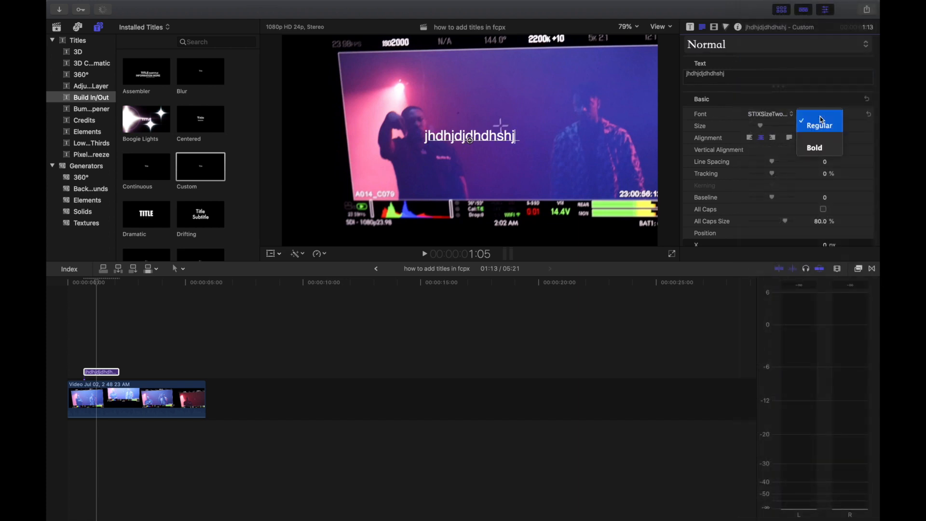
{"action": "left_click", "coordinate": [820, 148]}
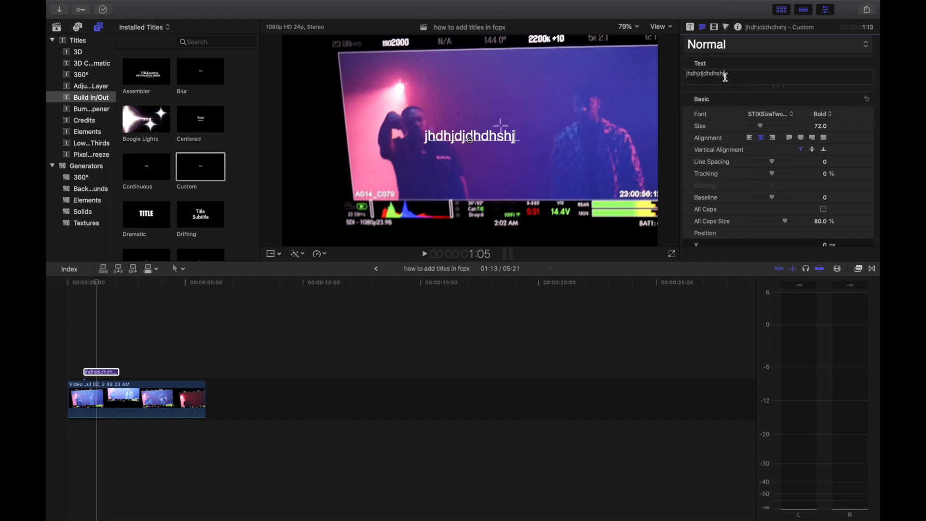
- Try the Regular style and right alignment on the whole title text, returning to Bold and centre alignment
{"action": "left_click_drag", "start_coordinate": [729, 74], "coordinate": [684, 73]}
{"action": "left_click", "coordinate": [822, 115]}
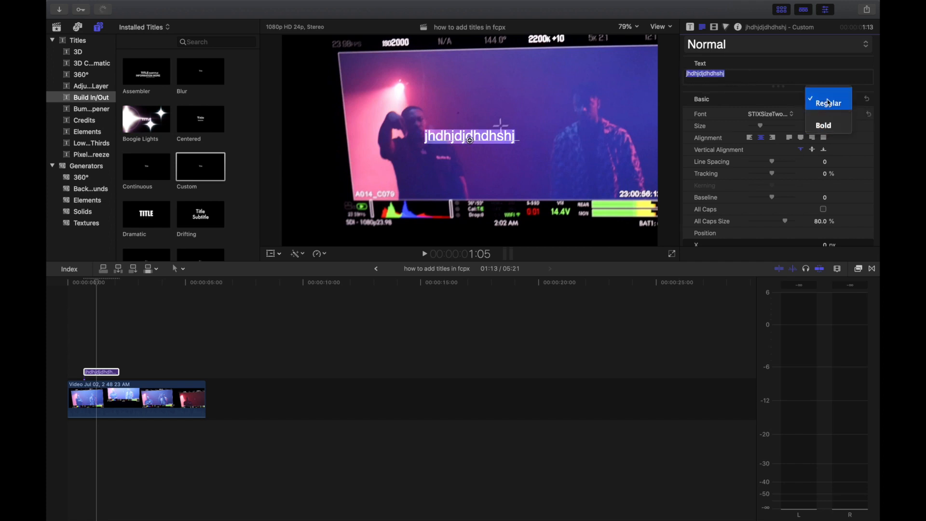
{"action": "left_click", "coordinate": [828, 103]}
{"action": "left_click", "coordinate": [823, 118]}
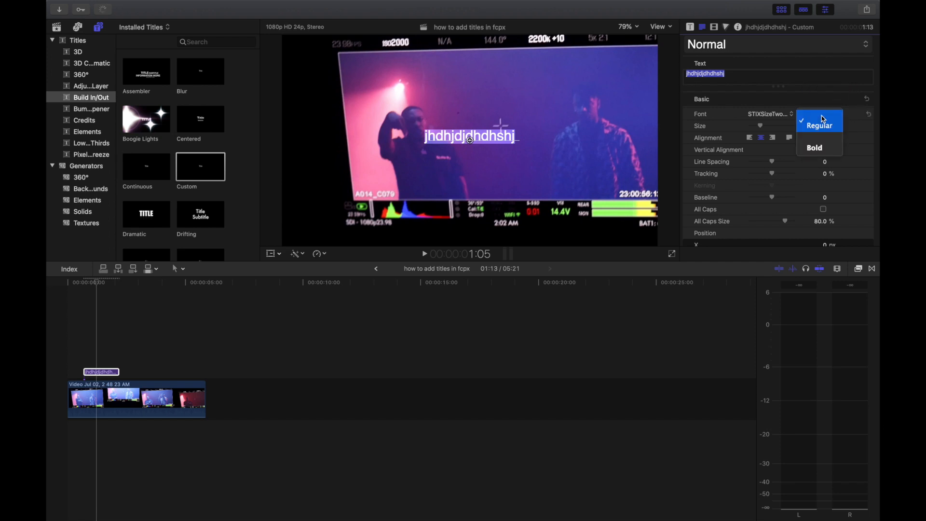
{"action": "left_click", "coordinate": [814, 147]}
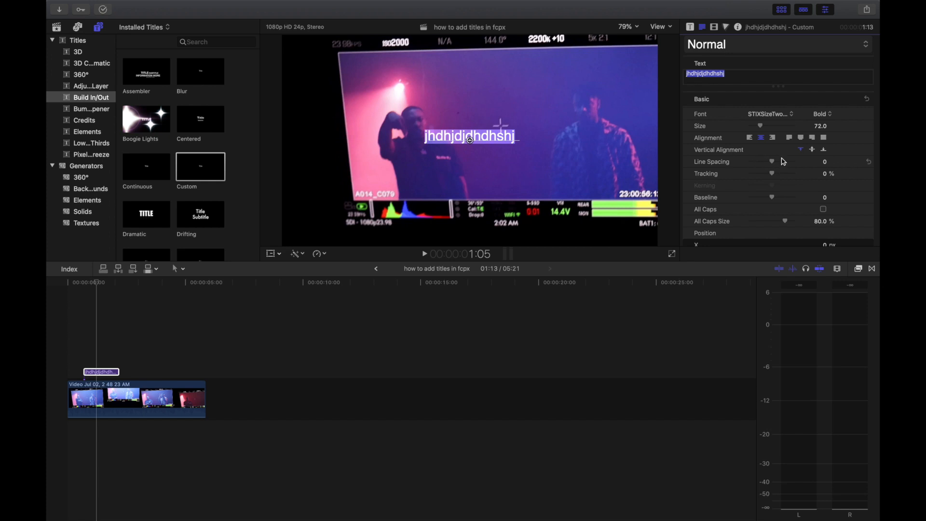
{"action": "left_click", "coordinate": [772, 139]}
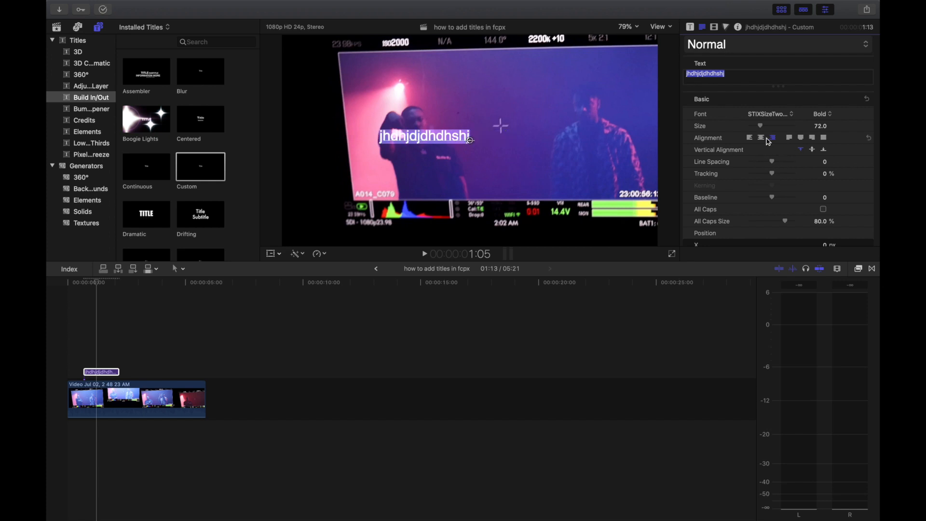
{"action": "left_click", "coordinate": [761, 139]}
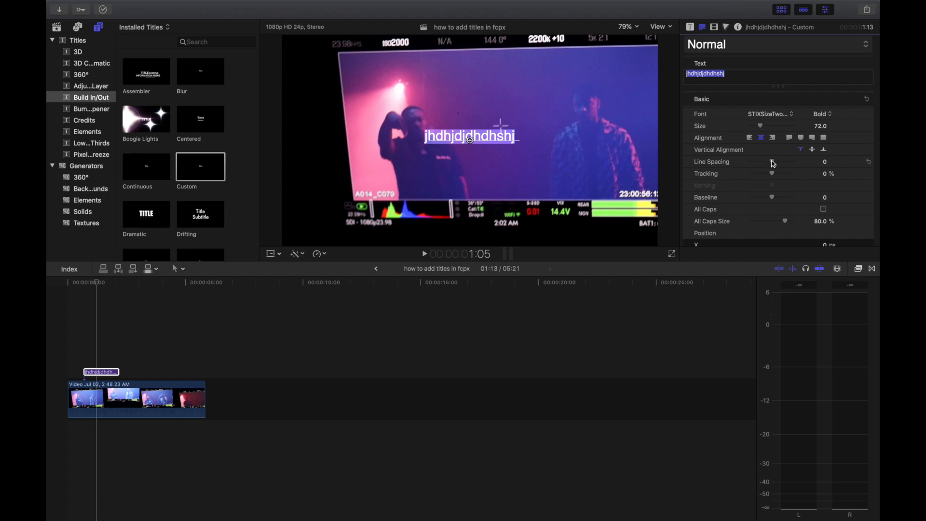
- Set the title's tracking to 14.2 % and baseline to 100, trying out line spacing and All Caps without keeping them
{"action": "mouse_move", "coordinate": [774, 163]}
{"action": "left_mouse_down"}
{"action": "mouse_move", "coordinate": [782, 177]}
{"action": "mouse_move", "coordinate": [769, 182]}
{"action": "mouse_move", "coordinate": [787, 182]}
{"action": "mouse_move", "coordinate": [778, 179]}
{"action": "left_mouse_up"}
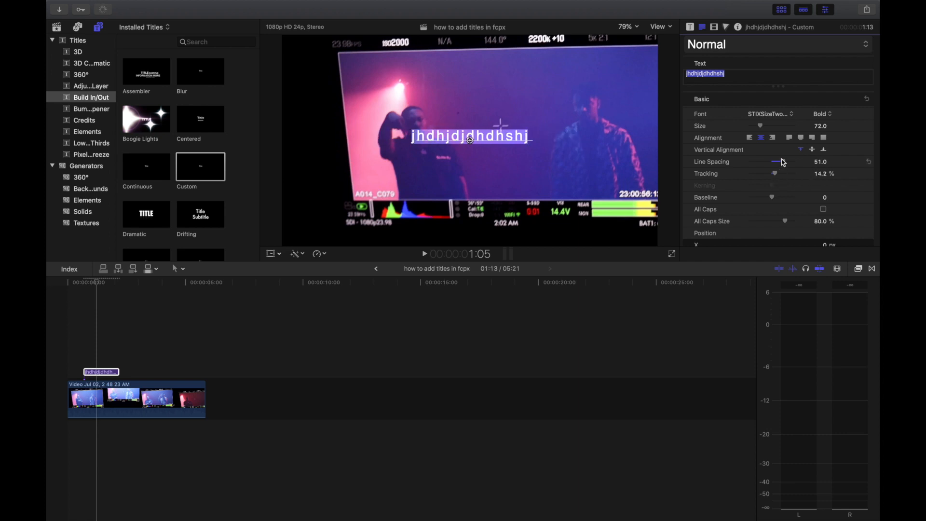
{"action": "left_click", "coordinate": [868, 162]}
{"action": "left_click_drag", "start_coordinate": [774, 200], "coordinate": [802, 199]}
{"action": "left_click", "coordinate": [824, 210]}
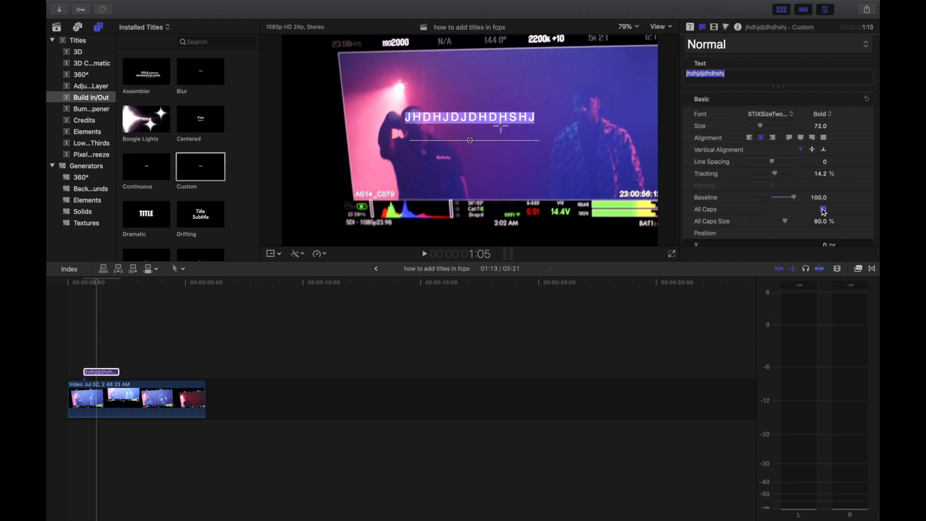
{"action": "left_click", "coordinate": [824, 209]}
{"action": "scroll", "coordinate": [776, 193], "scroll_direction": "down", "scroll_amount": 5}
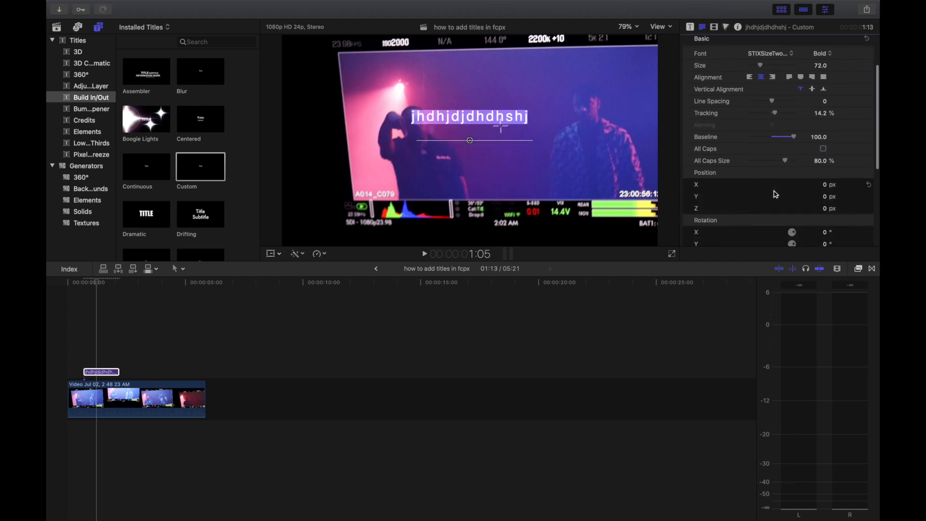
{"action": "scroll", "coordinate": [775, 192], "scroll_direction": "down", "scroll_amount": 3}
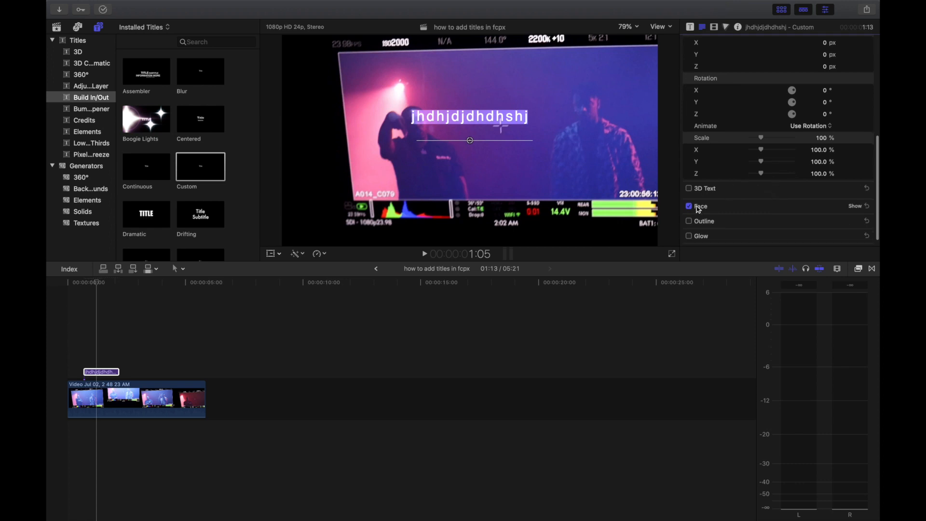
- Activate Transform for the title and add a keyframe at the title's first frame
{"action": "left_click", "coordinate": [276, 255]}
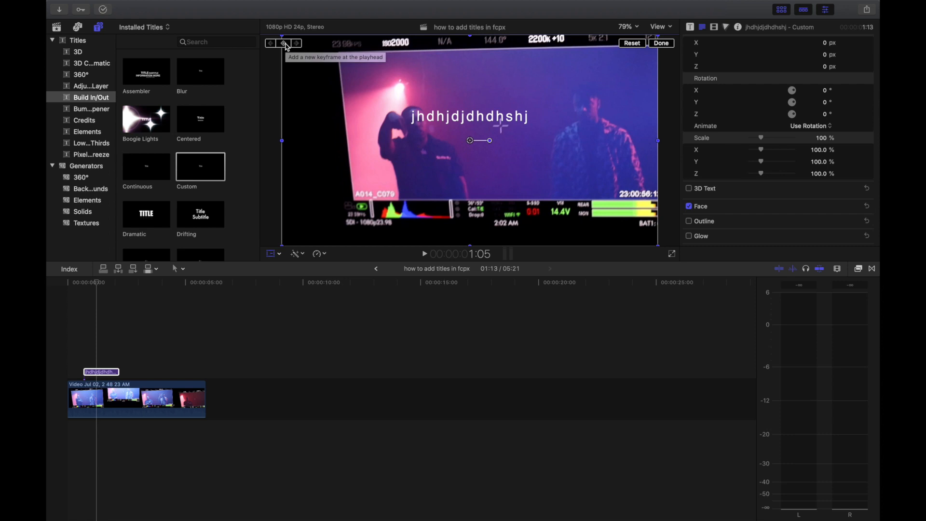
{"action": "key", "text": "Up"}
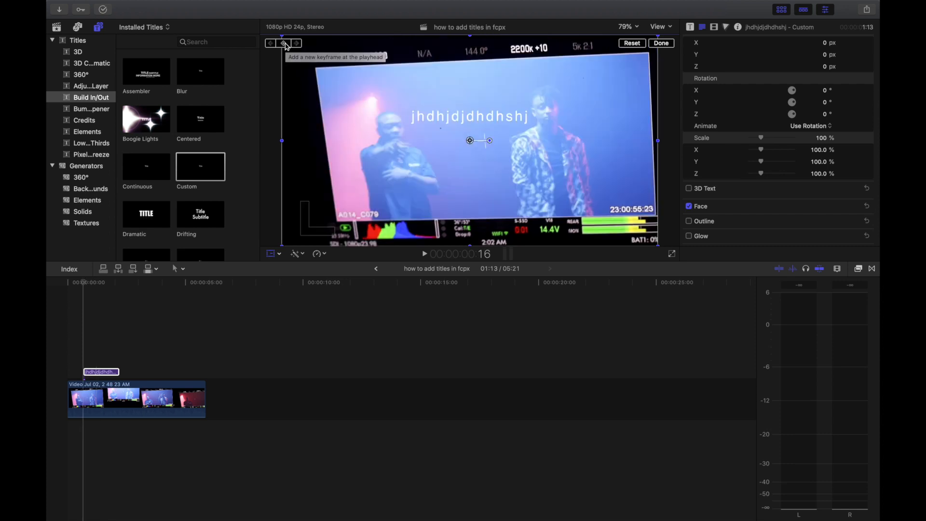
{"action": "left_click", "coordinate": [284, 43]}
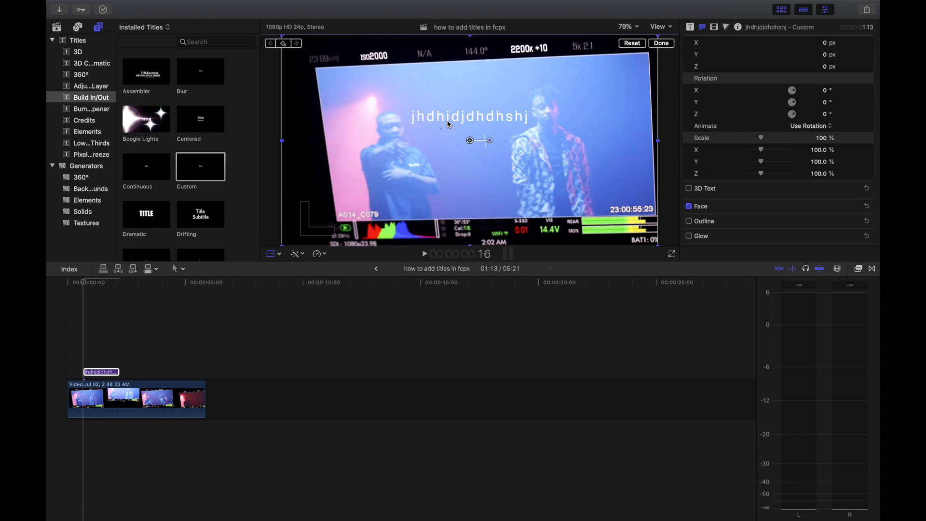
- Animate the title's position over successive frames, moving it to the lower left of the picture and across to the lower right
{"action": "key", "text": "Right"}
{"action": "key", "text": "Right"}
{"action": "key", "text": "Right"}
{"action": "key", "text": "Right"}
{"action": "key", "text": "Right"}
{"action": "key", "text": "Right"}
{"action": "key", "text": "Right"}
{"action": "key", "text": "Right"}
{"action": "left_click_drag", "start_coordinate": [449, 124], "coordinate": [567, 178]}
{"action": "key", "text": "Right"}
{"action": "key", "text": "Right"}
{"action": "key", "text": "Right"}
{"action": "key", "text": "Right"}
{"action": "key", "text": "Right"}
{"action": "key", "text": "Right"}
{"action": "key", "text": "Right"}
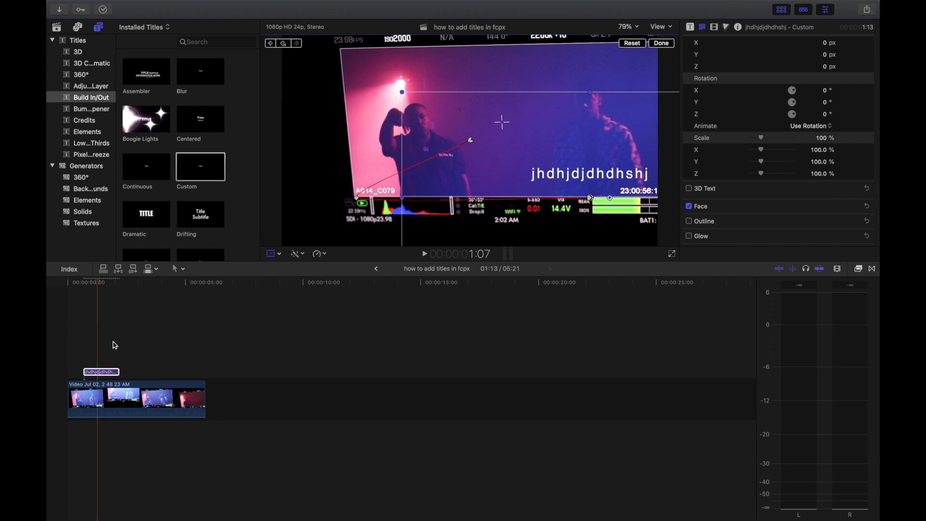
- Play back the timeline from before the title to check its animated movement over the video
{"action": "left_click", "coordinate": [75, 347]}
{"action": "key", "text": "space"}
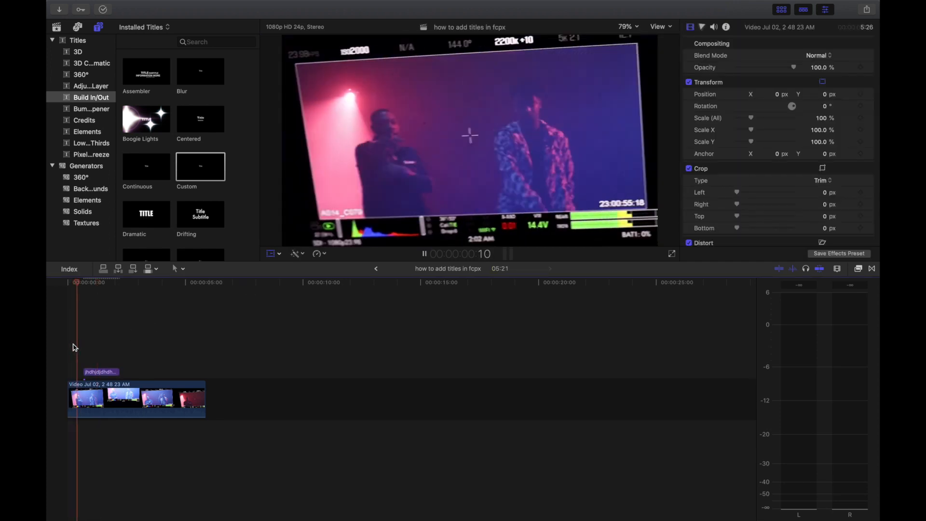
{"action": "key", "text": "space"}
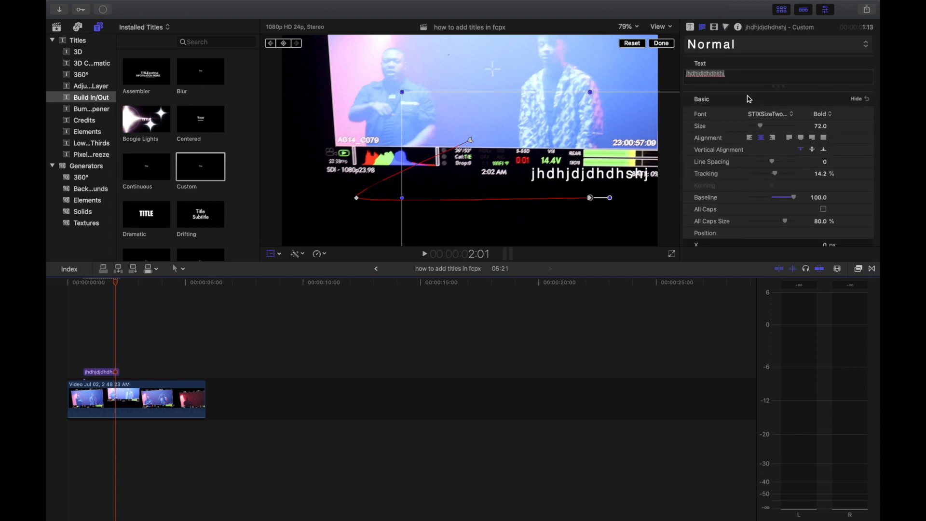
- Expand the title's Face settings and examine the fill, color, opacity and blur options along with Outline, Glow and Drop Shadow
{"action": "scroll", "coordinate": [781, 145], "scroll_direction": "down", "scroll_amount": 5}
{"action": "scroll", "coordinate": [782, 145], "scroll_direction": "down", "scroll_amount": 3}
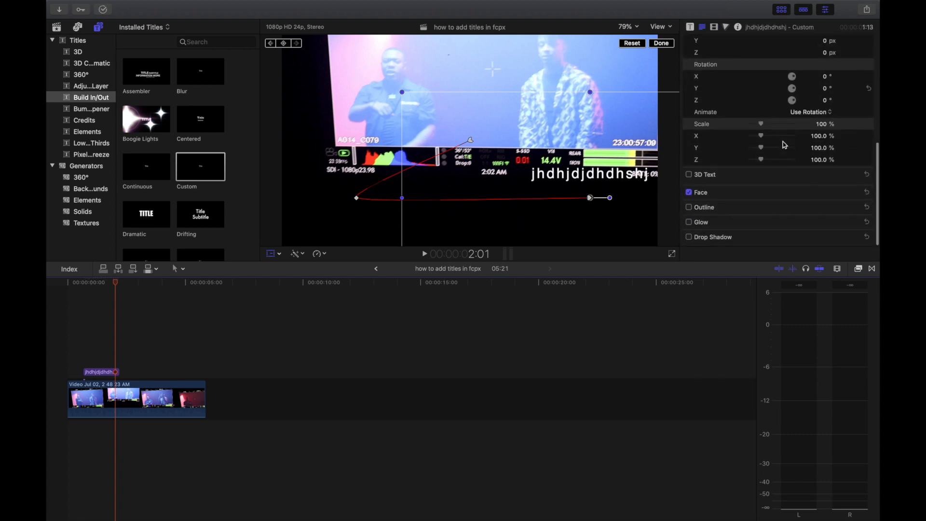
{"action": "left_click", "coordinate": [856, 196]}
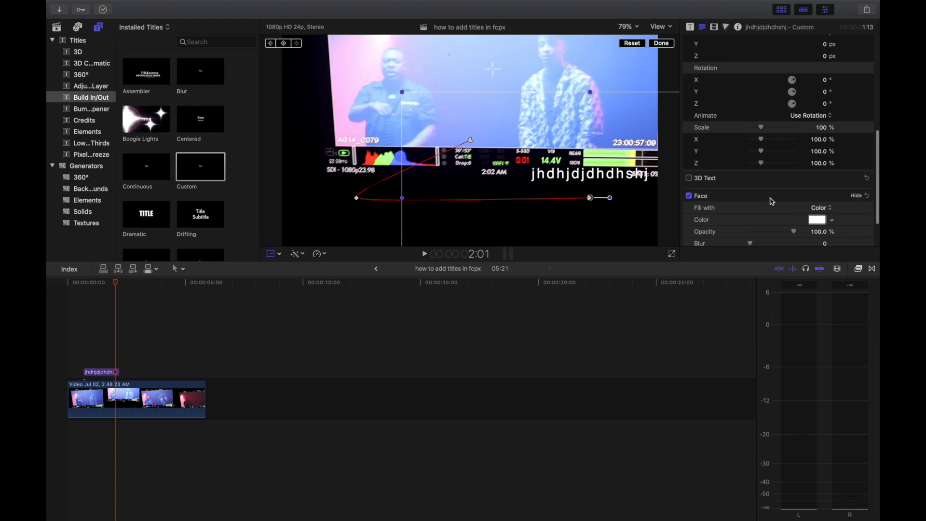
{"action": "scroll", "coordinate": [782, 193], "scroll_direction": "down", "scroll_amount": 1}
{"action": "scroll", "coordinate": [707, 164], "scroll_direction": "down", "scroll_amount": 1}
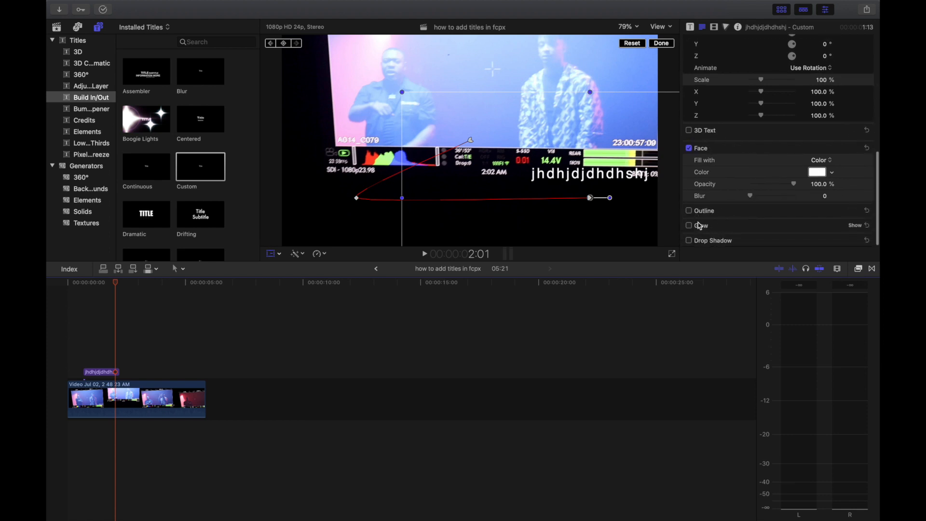
- Apply the Focus blur effect to the title clip and play back the timeline over it to check the result
{"action": "scroll", "coordinate": [734, 155], "scroll_direction": "up", "scroll_amount": 10}
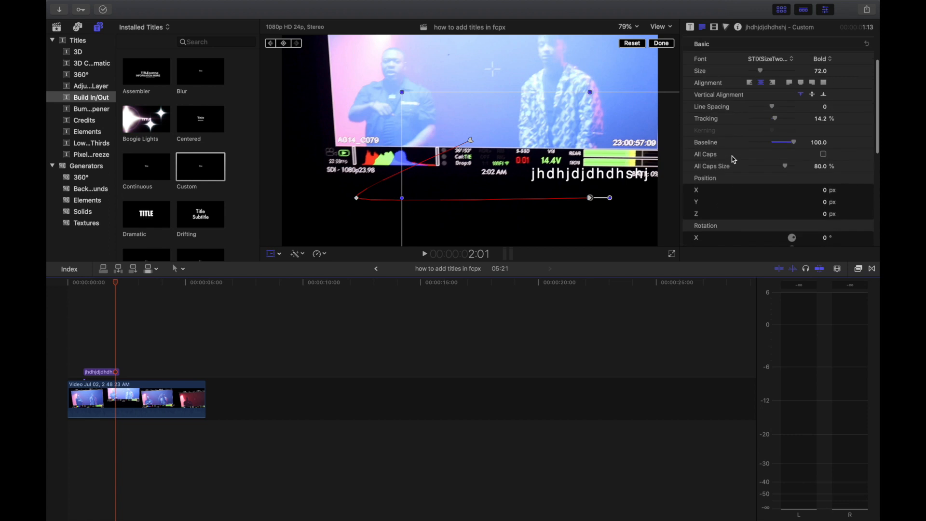
{"action": "left_click", "coordinate": [860, 269]}
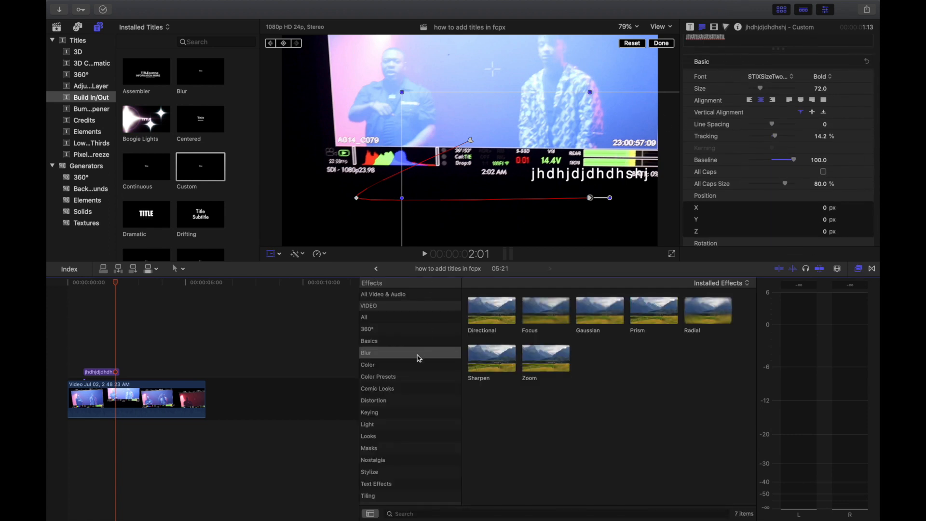
{"action": "left_click", "coordinate": [488, 310]}
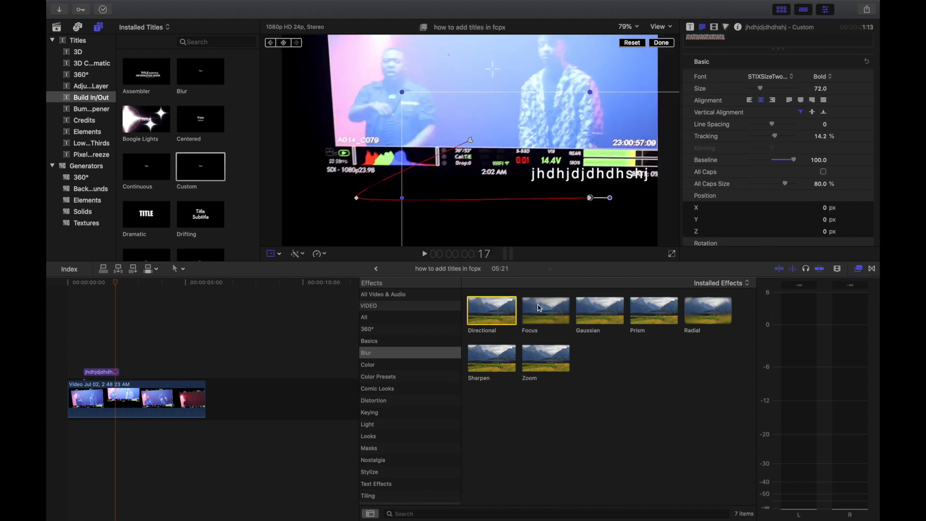
{"action": "left_click_drag", "start_coordinate": [539, 308], "coordinate": [94, 373]}
{"action": "left_click", "coordinate": [89, 356]}
{"action": "key", "text": "space"}
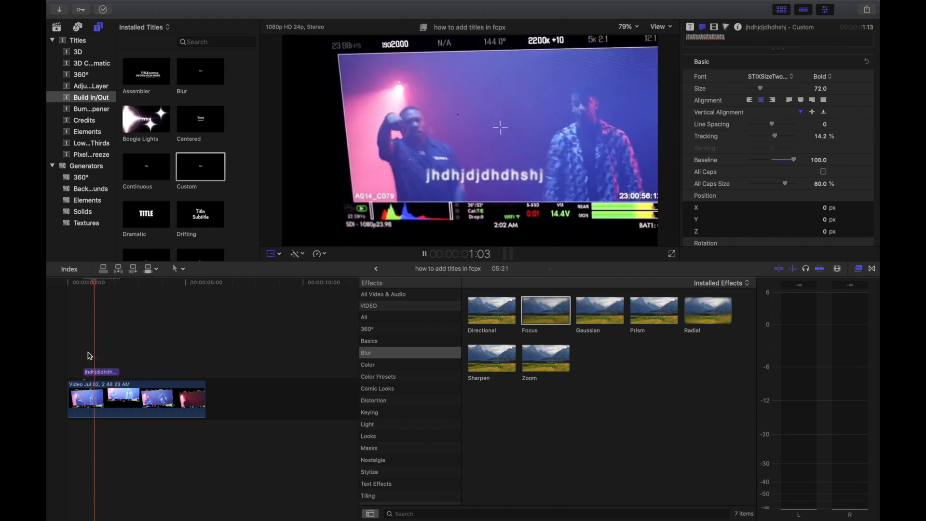
{"action": "key", "text": "space"}
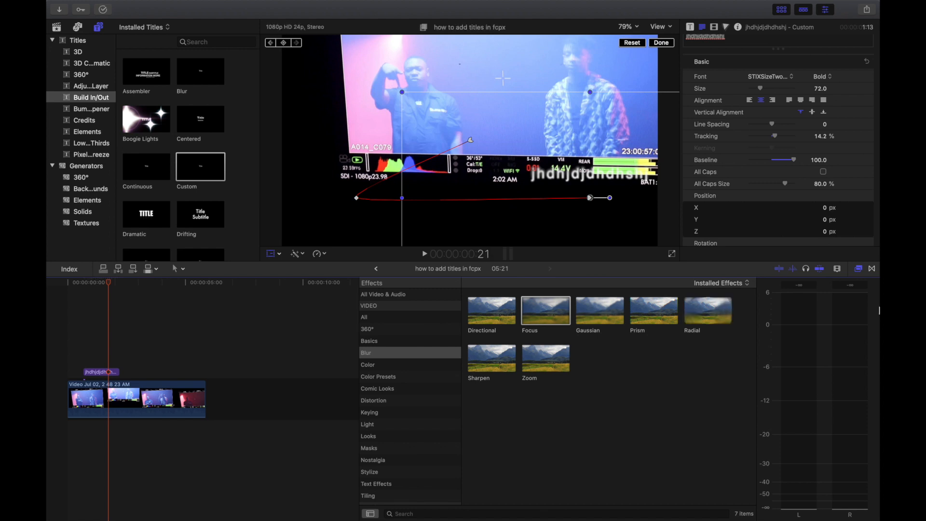
- Add Cross Dissolve transitions to the start and end of the title clip and play them back
{"action": "left_click", "coordinate": [873, 270]}
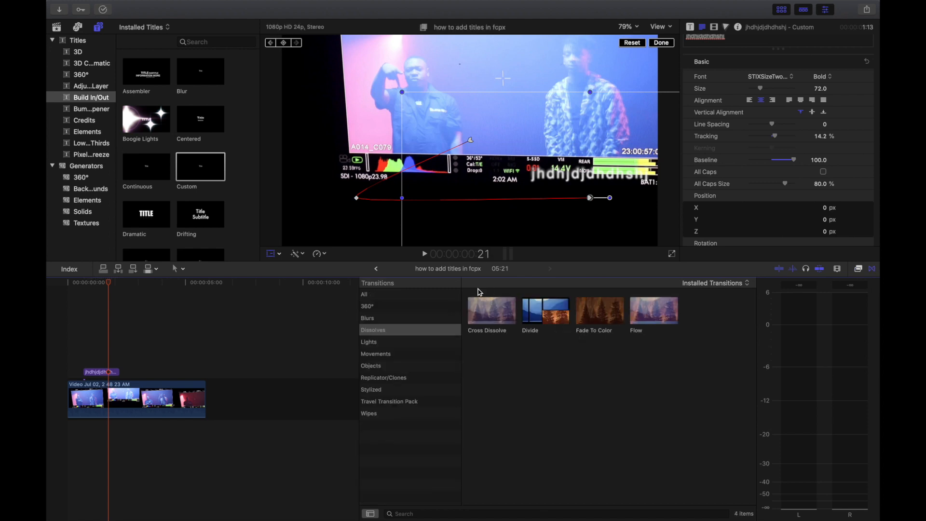
{"action": "left_click_drag", "start_coordinate": [490, 311], "coordinate": [82, 364]}
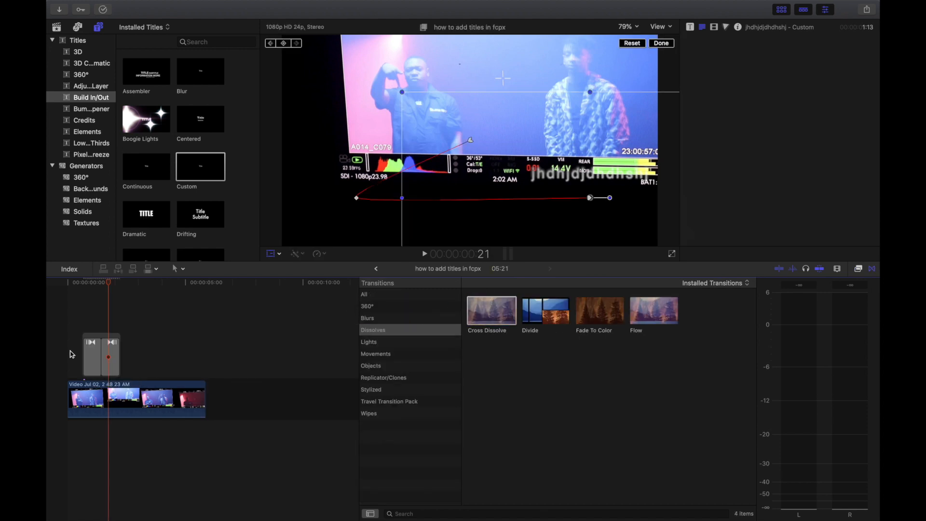
{"action": "key", "text": "space"}
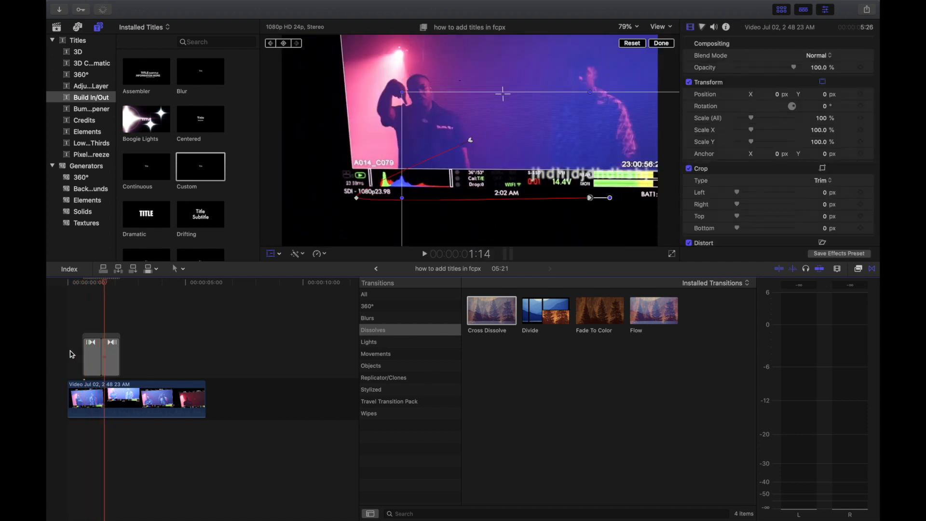
- Shorten the Cross Dissolve transitions on the title clip and play the timeline from the start to check the fades
{"action": "left_click_drag", "start_coordinate": [87, 353], "coordinate": [105, 355]}
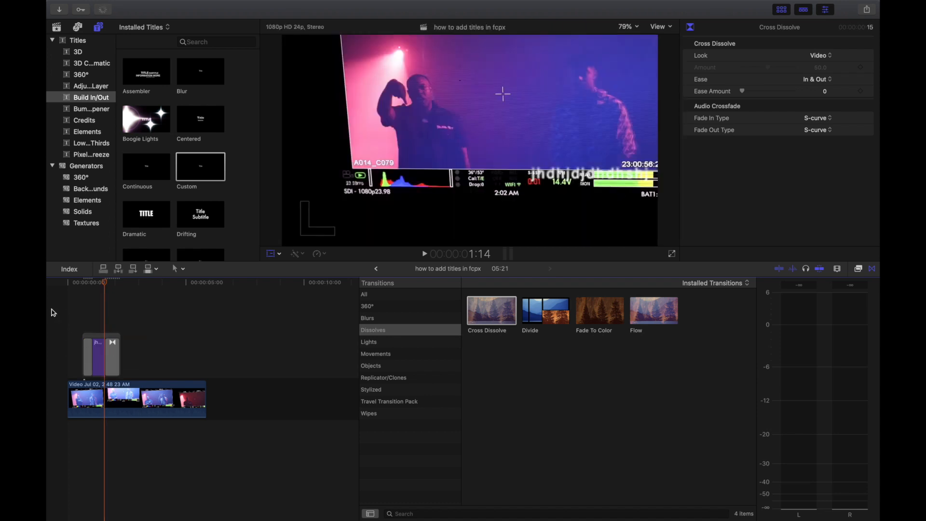
{"action": "key", "text": "space"}
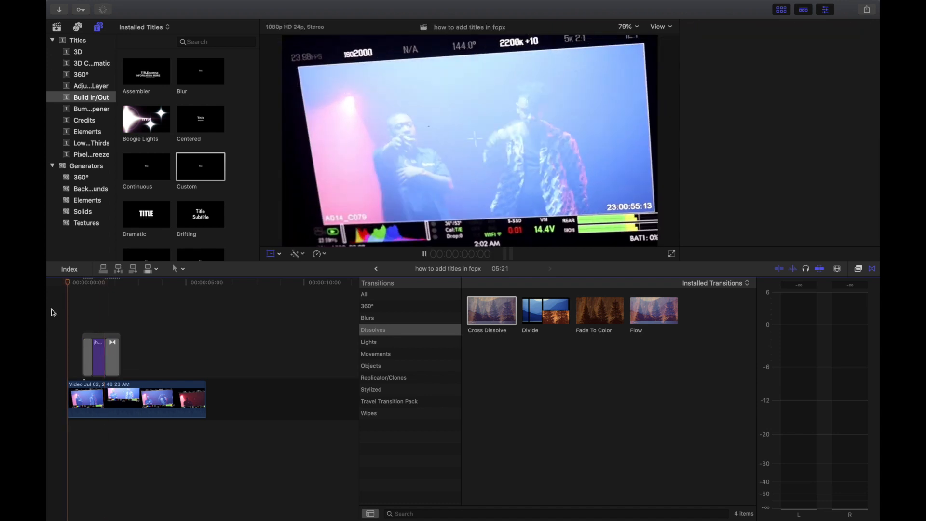
{"action": "key", "text": "space"}
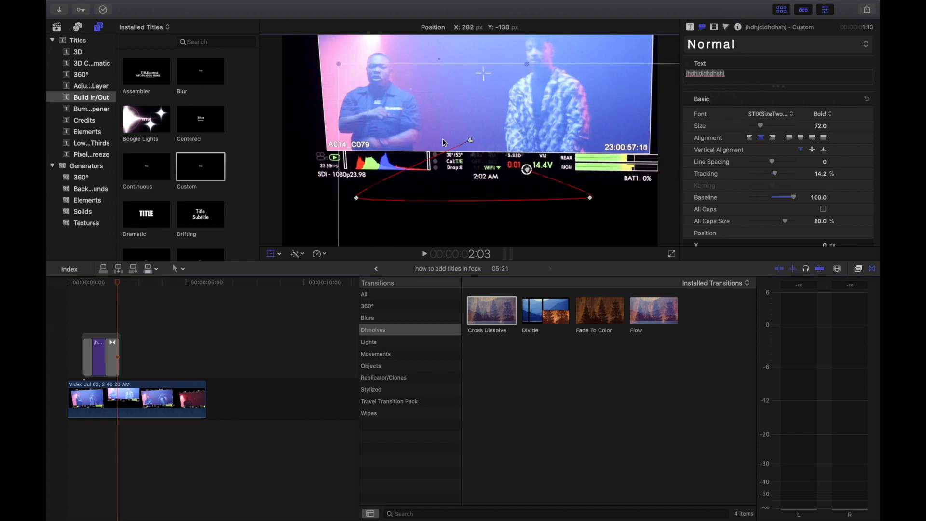
- Move the title at its end from the lower right back to the picture's centre, at about X -27 px, Y 1 px
{"action": "left_click_drag", "start_coordinate": [536, 174], "coordinate": [393, 116]}
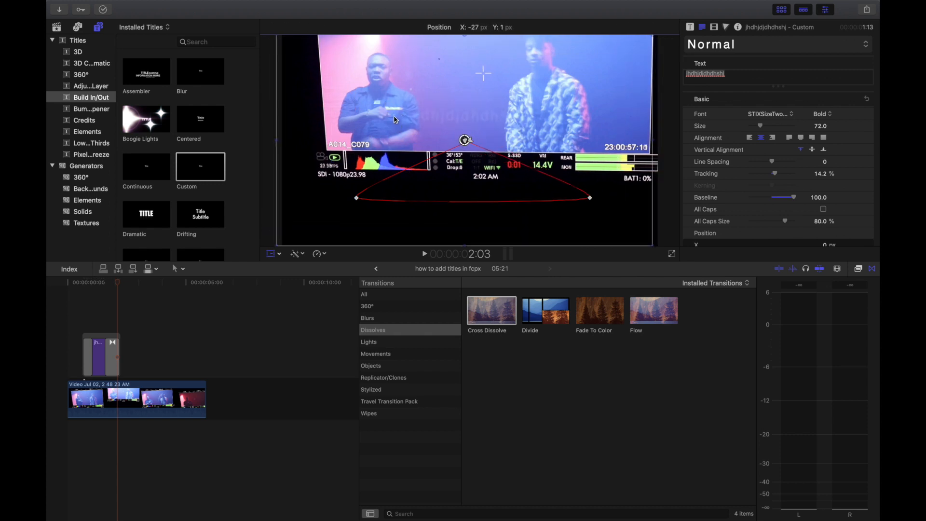